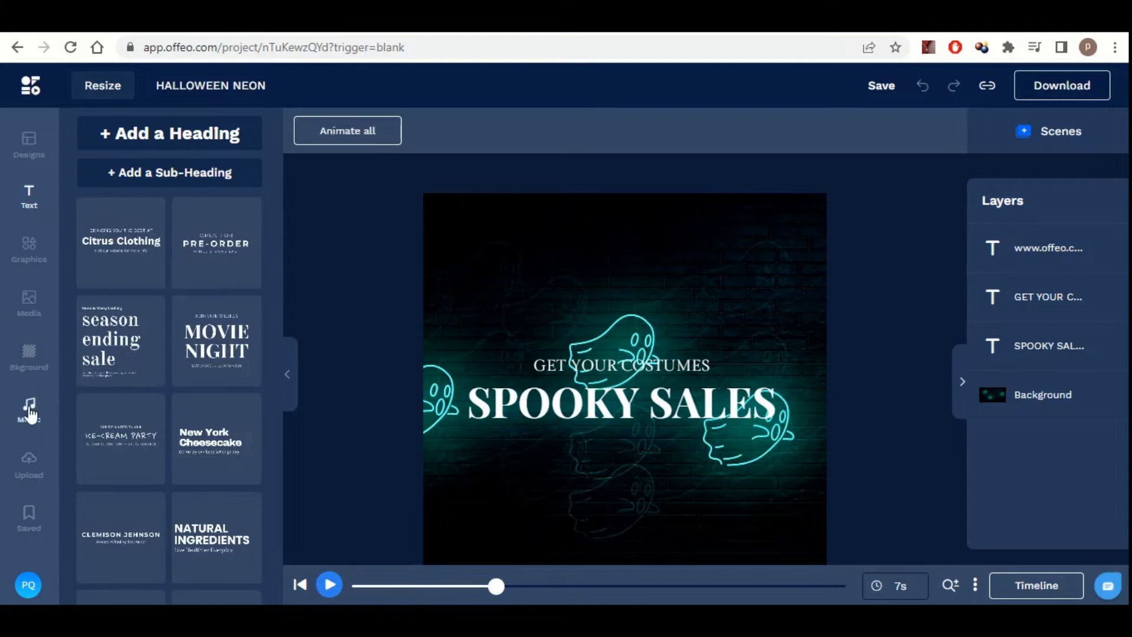
Remove the current music track "Born for This" from the project and set the video duration to 5 seconds.
click(31, 413)
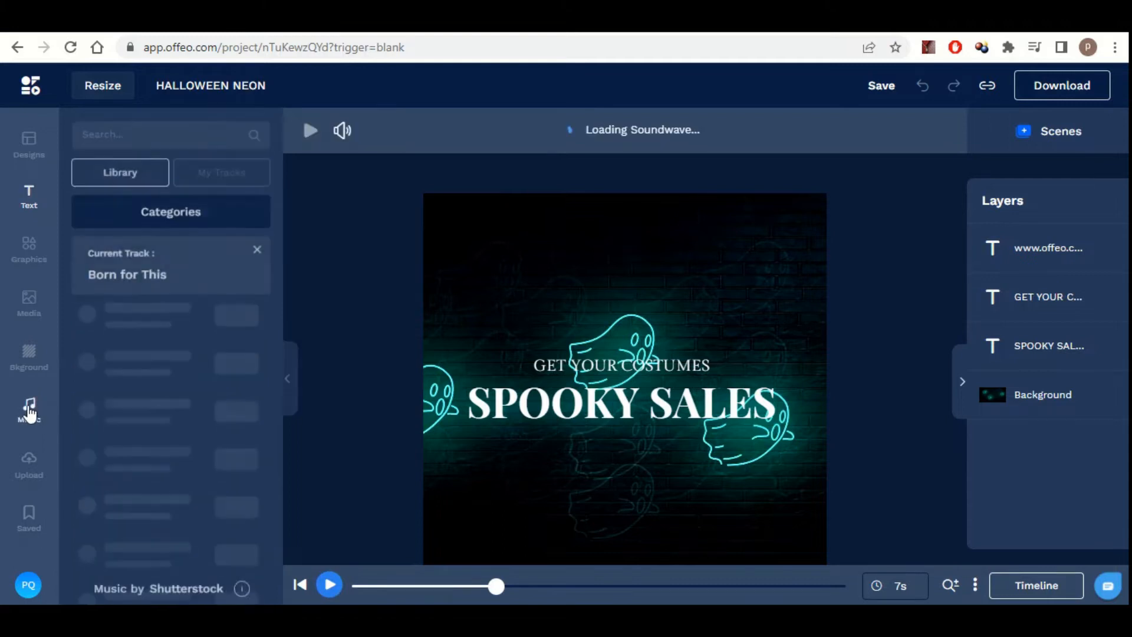
click(255, 246)
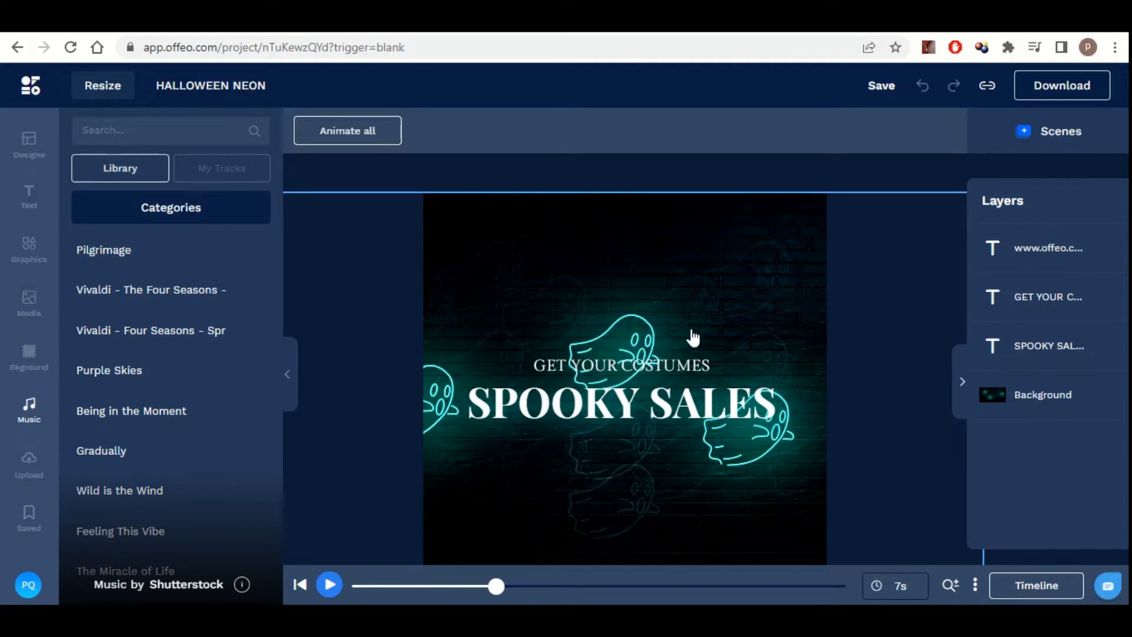
click(319, 592)
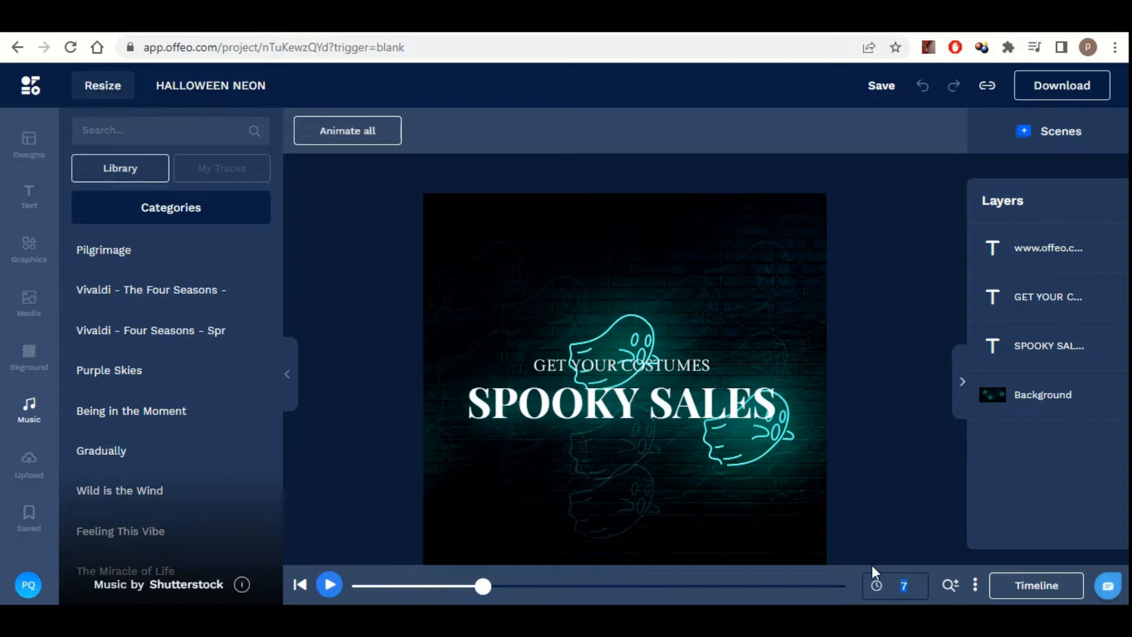
text(5)
key(Return)
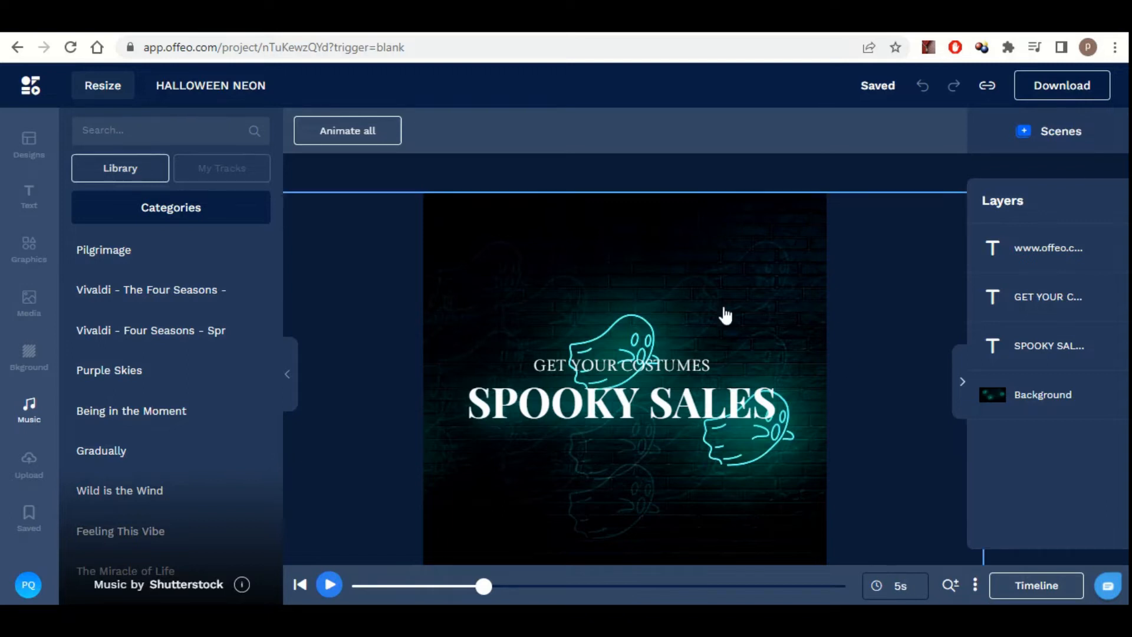
Adjust the background video to contrast 100, brightness 10, saturation 26 and hue -156.
click(612, 294)
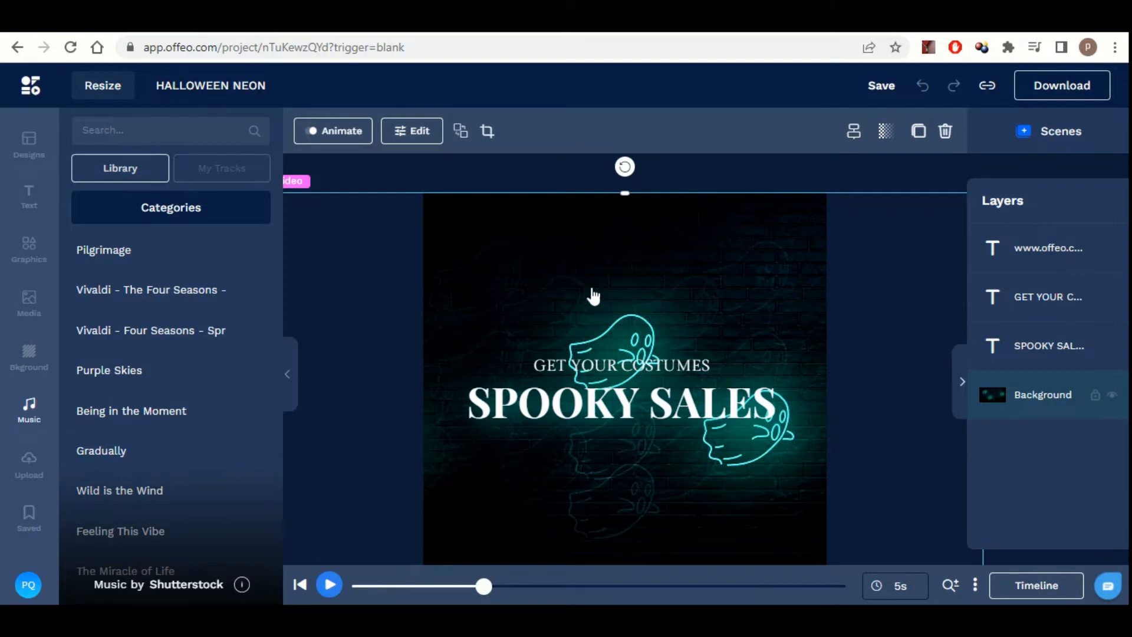
click(416, 133)
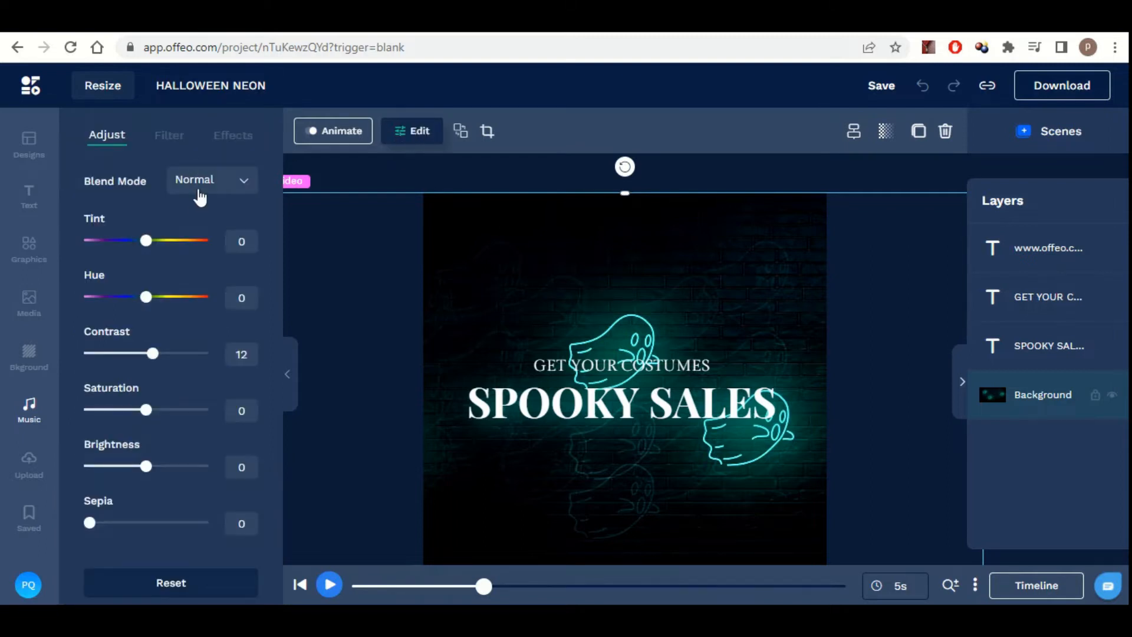
drag(152, 360, 211, 376)
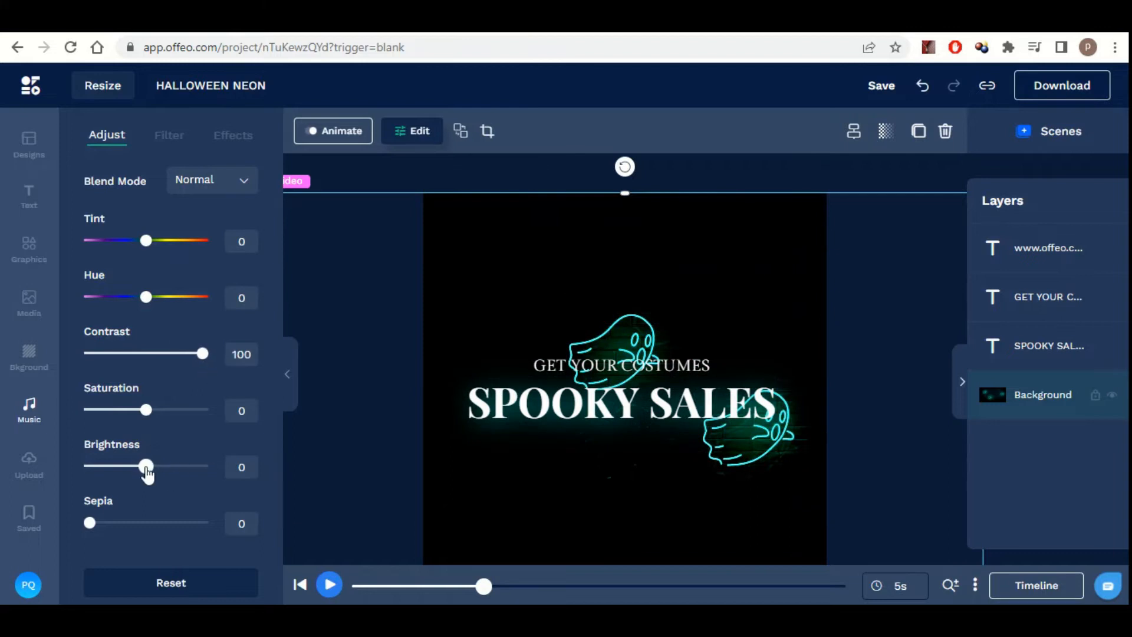
drag(147, 471, 154, 478)
drag(146, 420, 163, 435)
drag(149, 301, 100, 328)
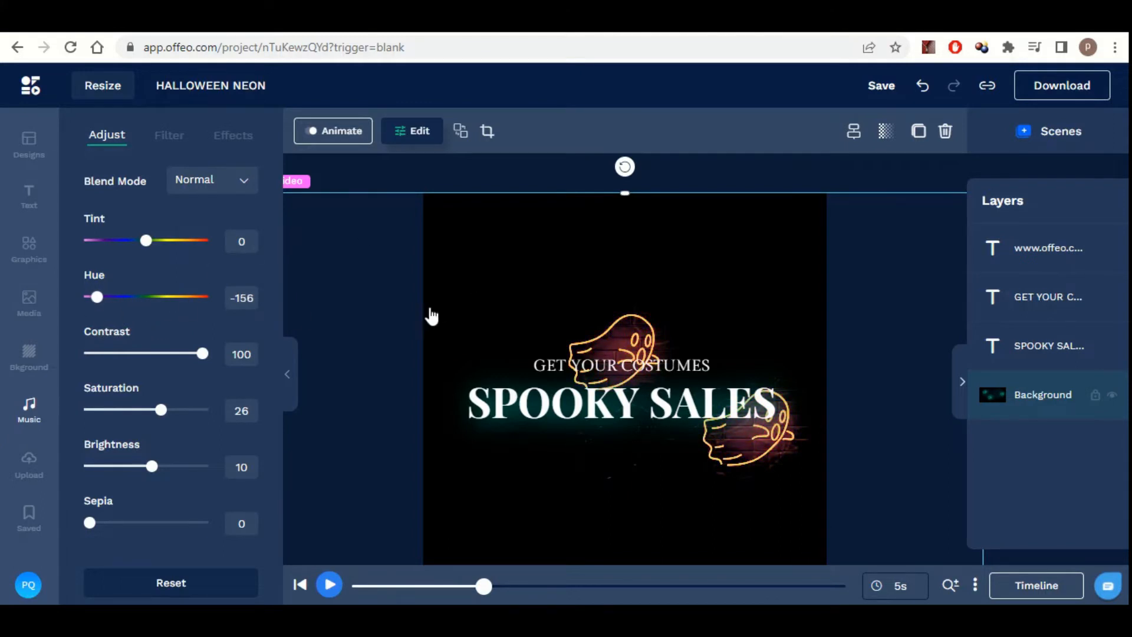
Preview the animation from the beginning to check the recoloured background video.
click(300, 584)
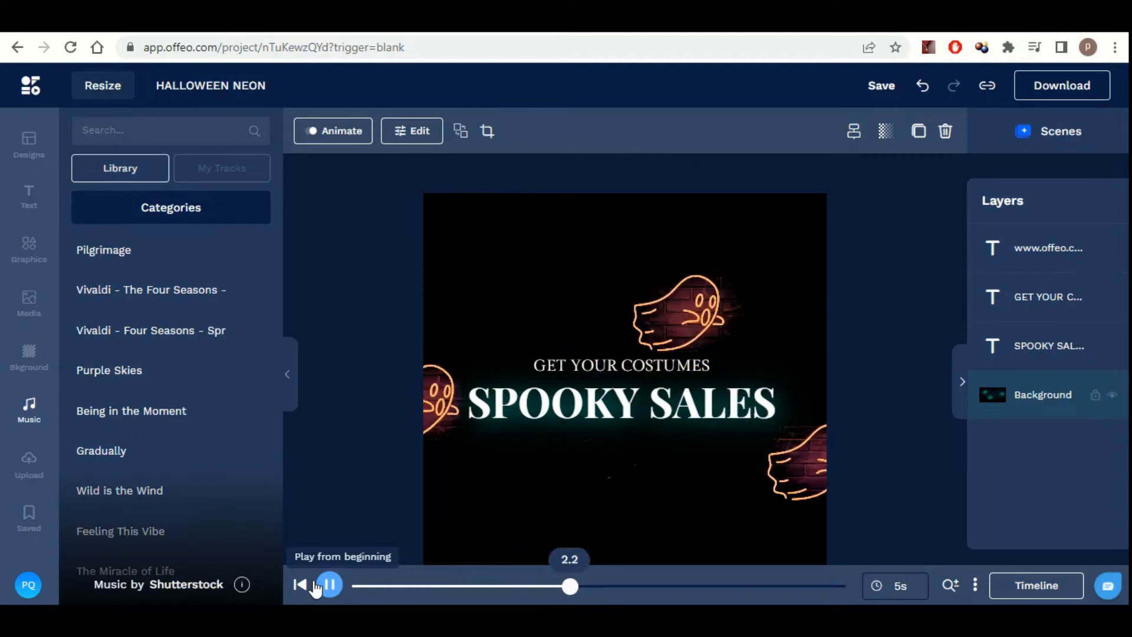
click(325, 585)
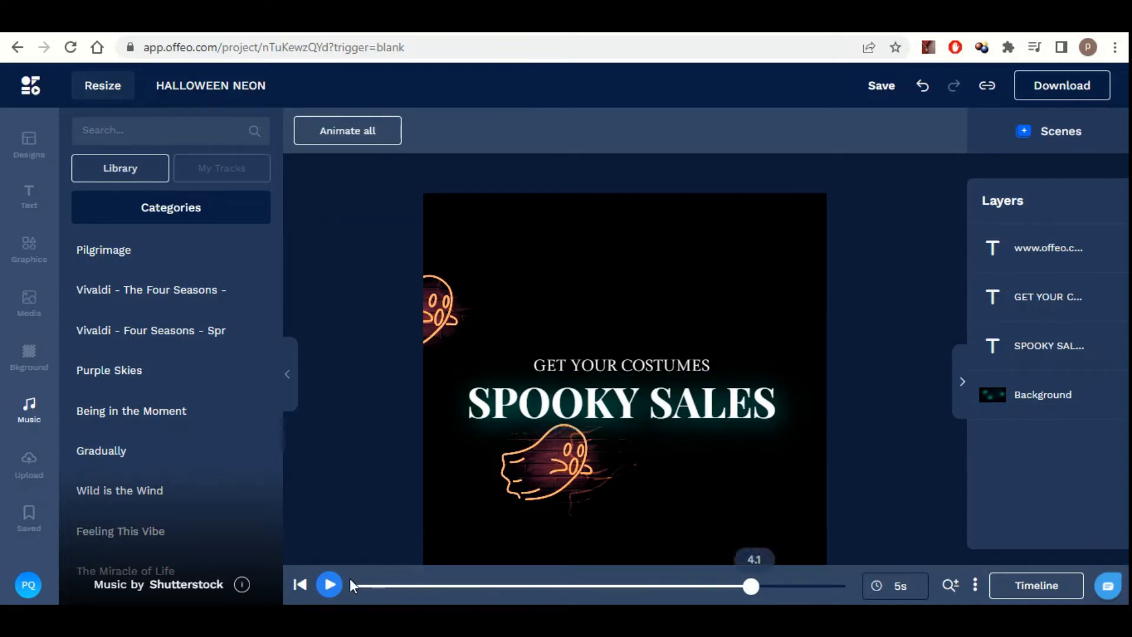
click(334, 588)
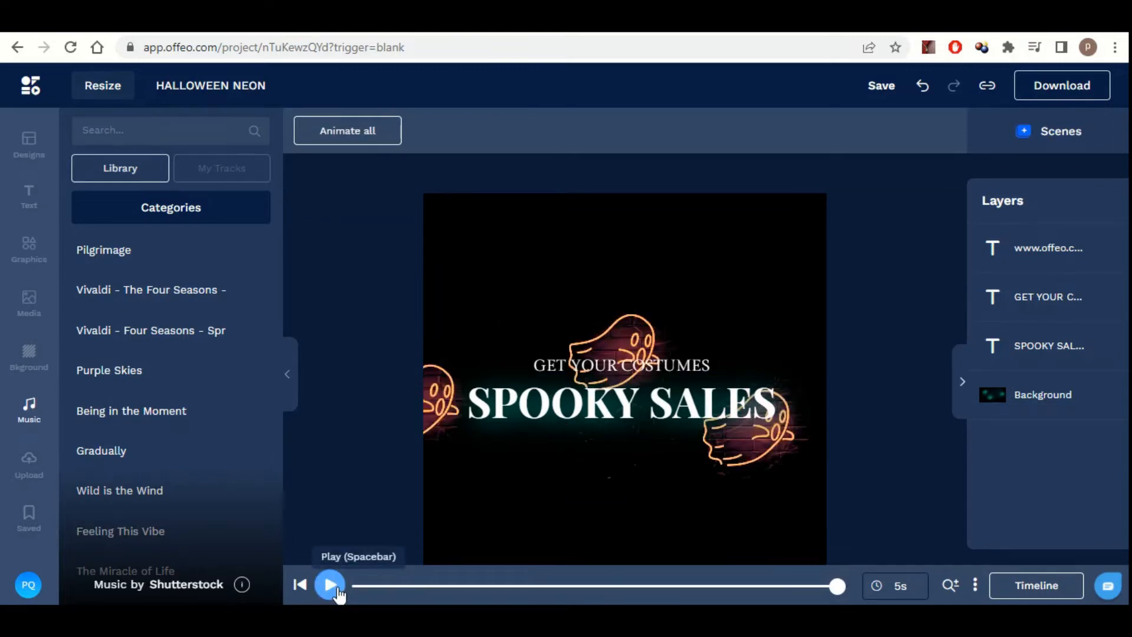
click(337, 591)
click(339, 590)
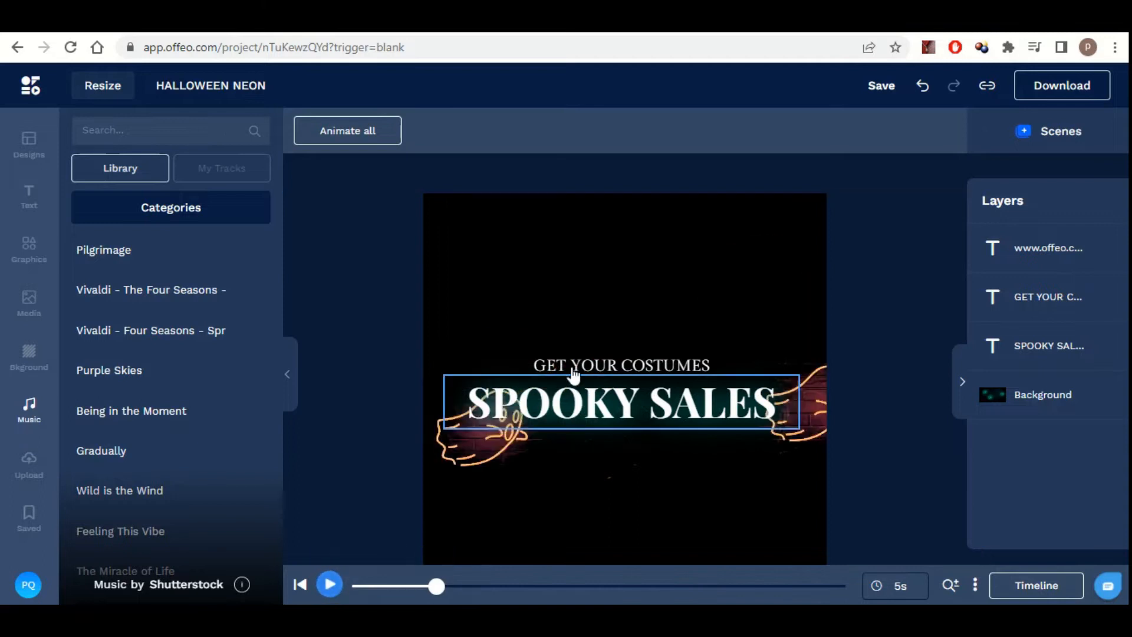
Replace "COSTUMES" in the sub-heading so that it reads "GET YOUR DISCOUNT".
click(665, 366)
click(665, 365)
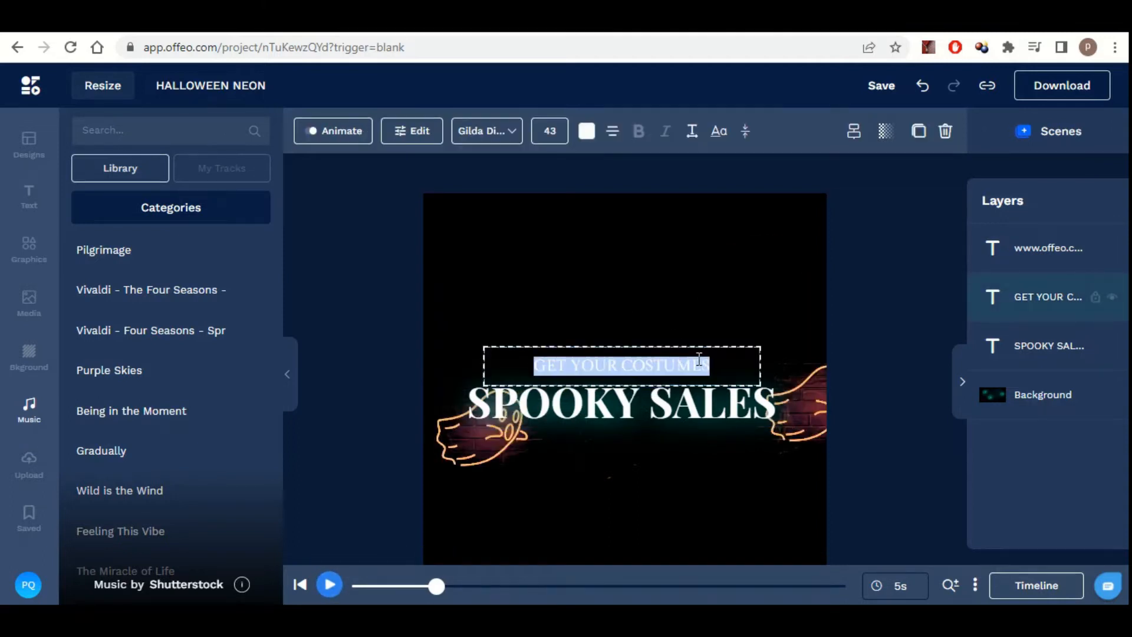
click(732, 360)
key(BackSpace)
key(BackSpace)
key(BackSpace)
key(BackSpace)
key(BackSpace)
key(BackSpace)
key(BackSpace)
key(BackSpace)
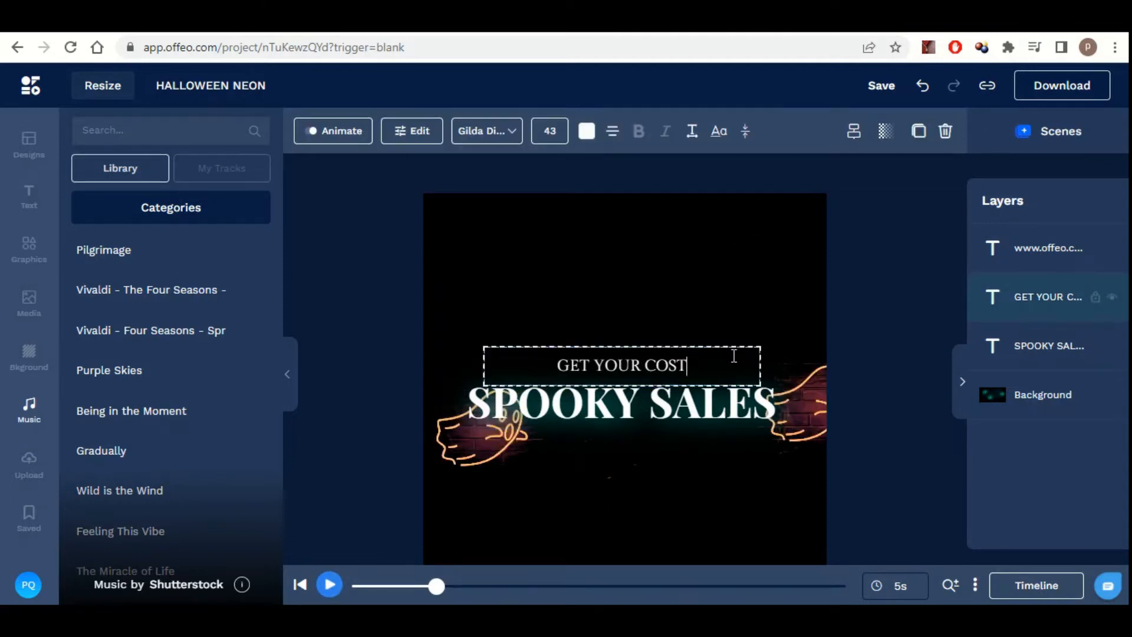
text(d)
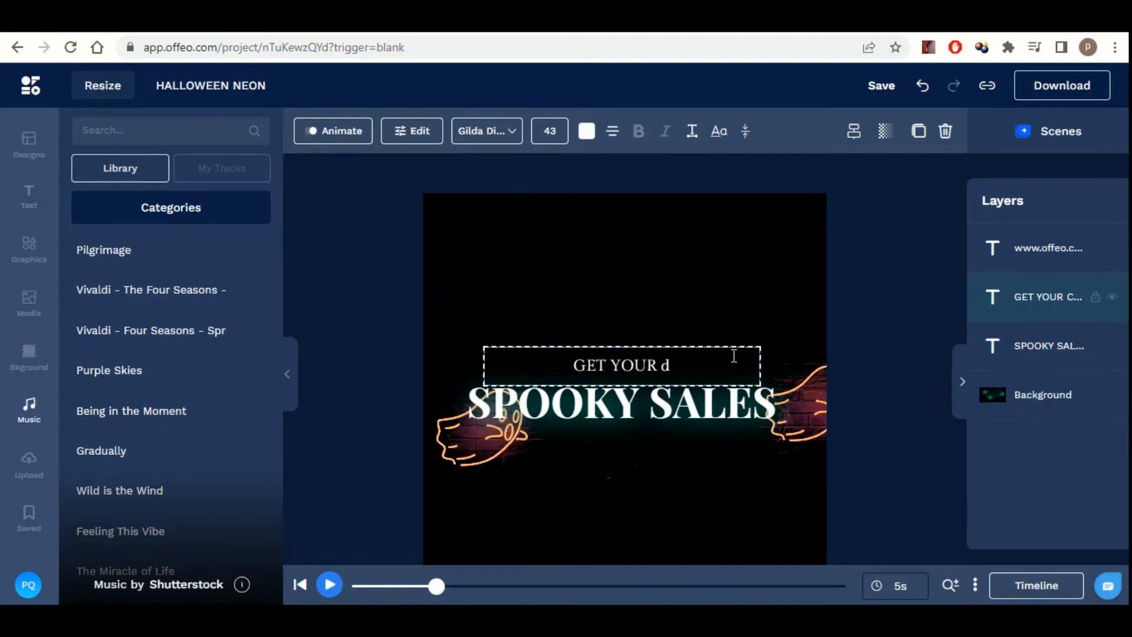
key(BackSpace)
text(DISCOUNT)
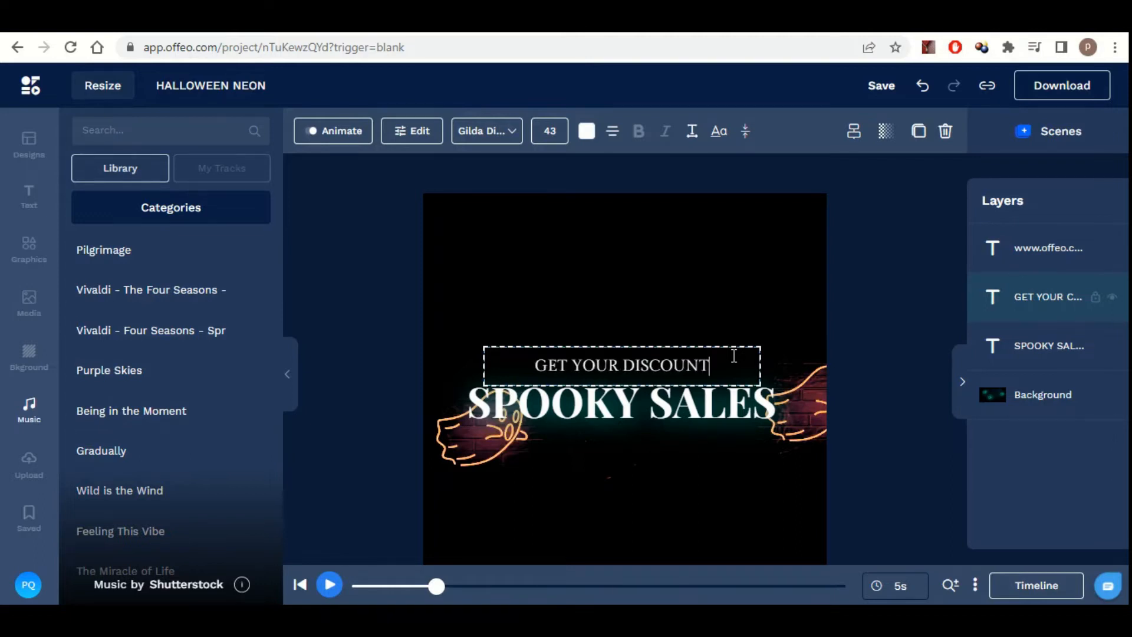
Change the font of the "SPOOKY SALES" headline to Cookie.
click(699, 401)
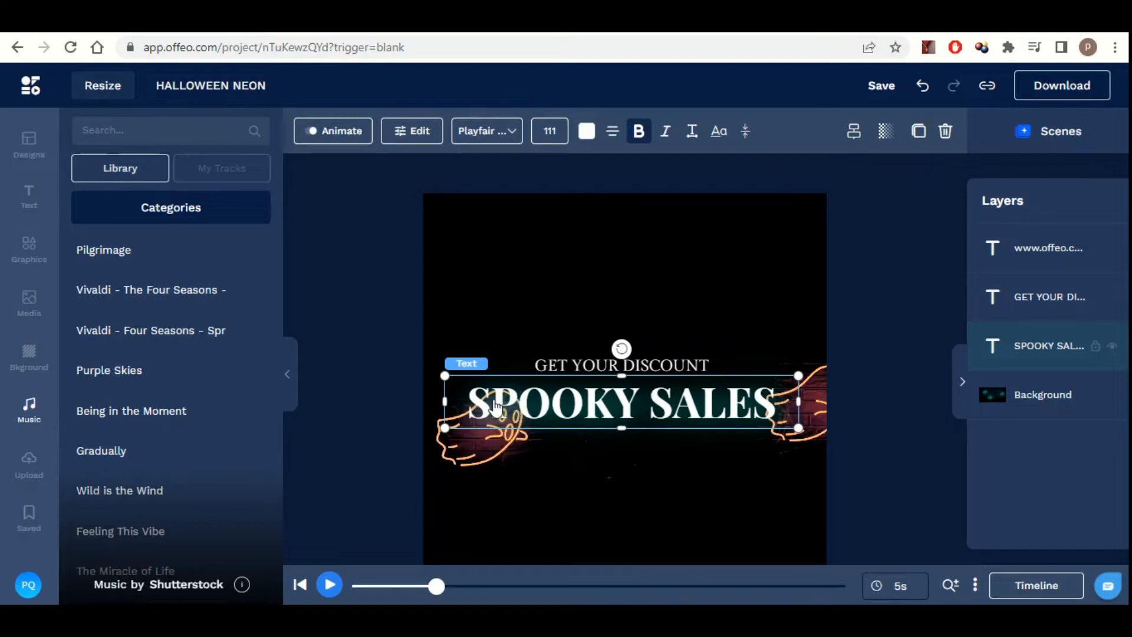
click(484, 142)
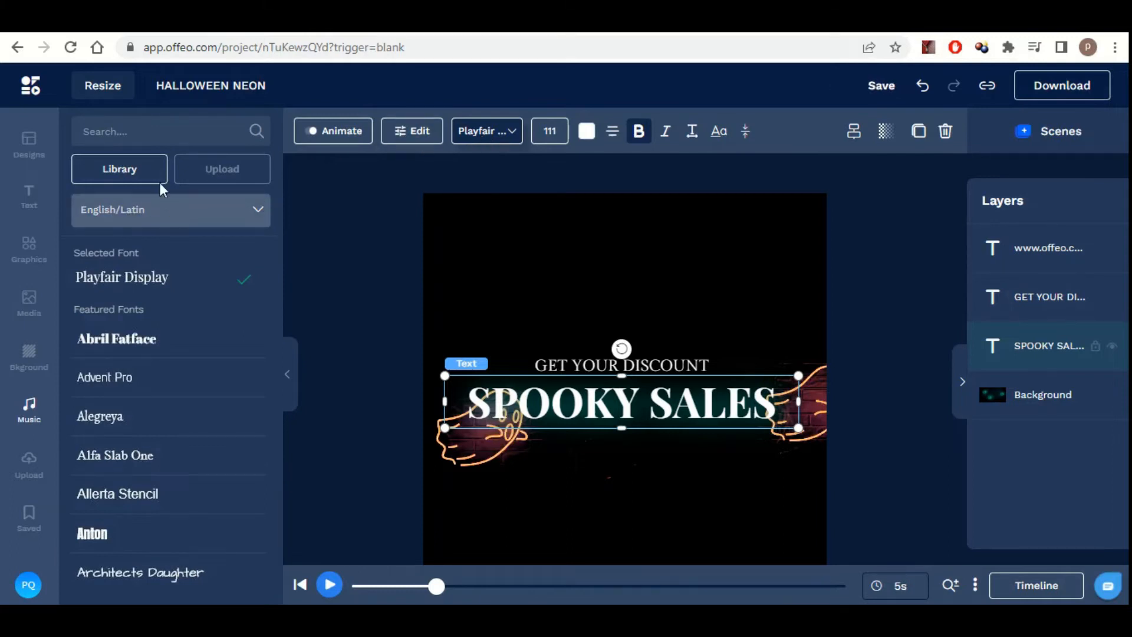
click(152, 131)
text(COOKIE)
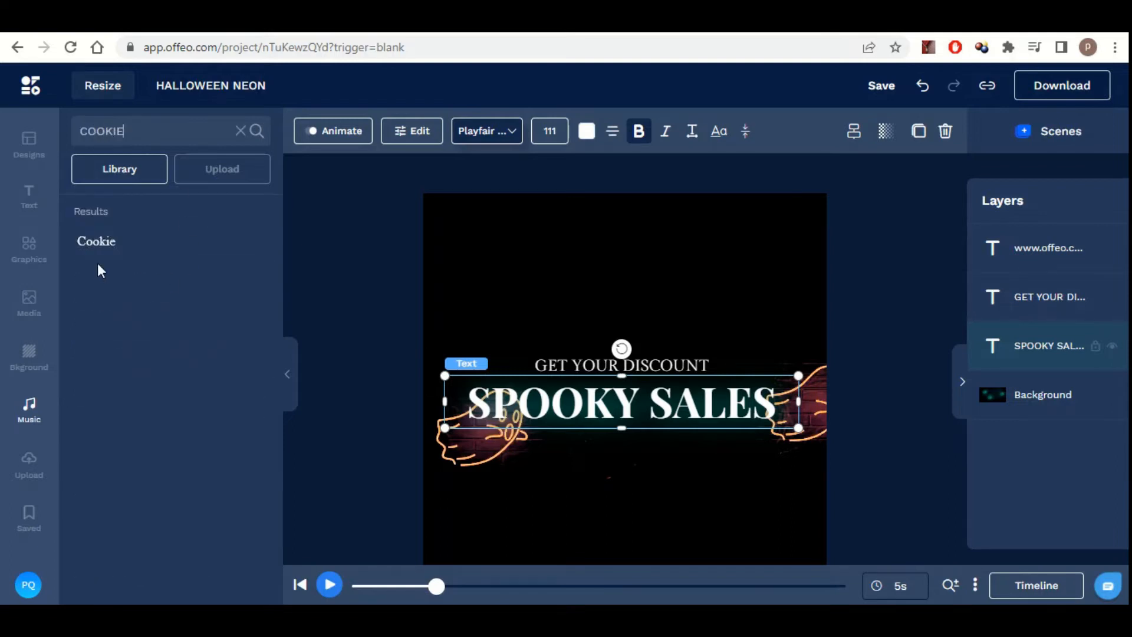
click(95, 241)
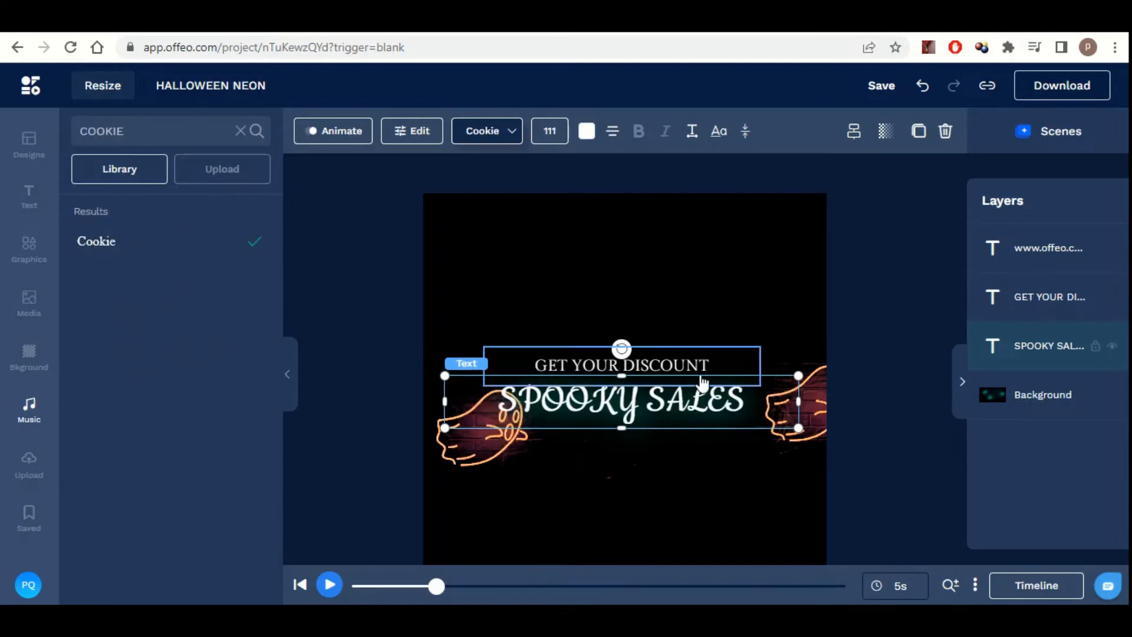
Retype the headline in mixed case as "Spooky Sales".
click(701, 395)
double_click(702, 394)
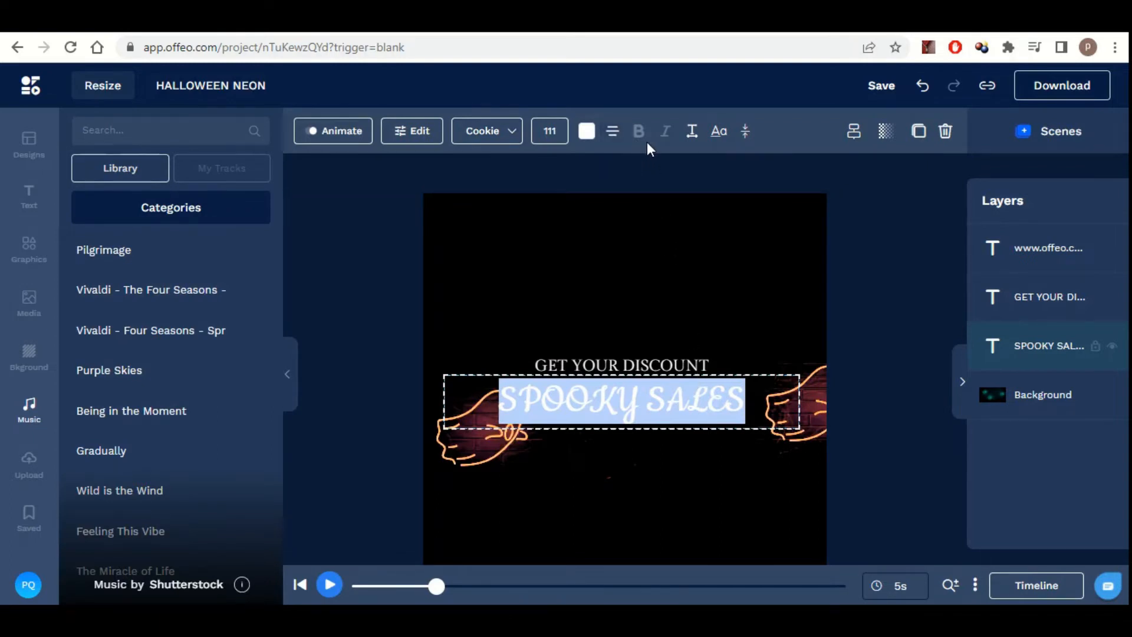
click(718, 142)
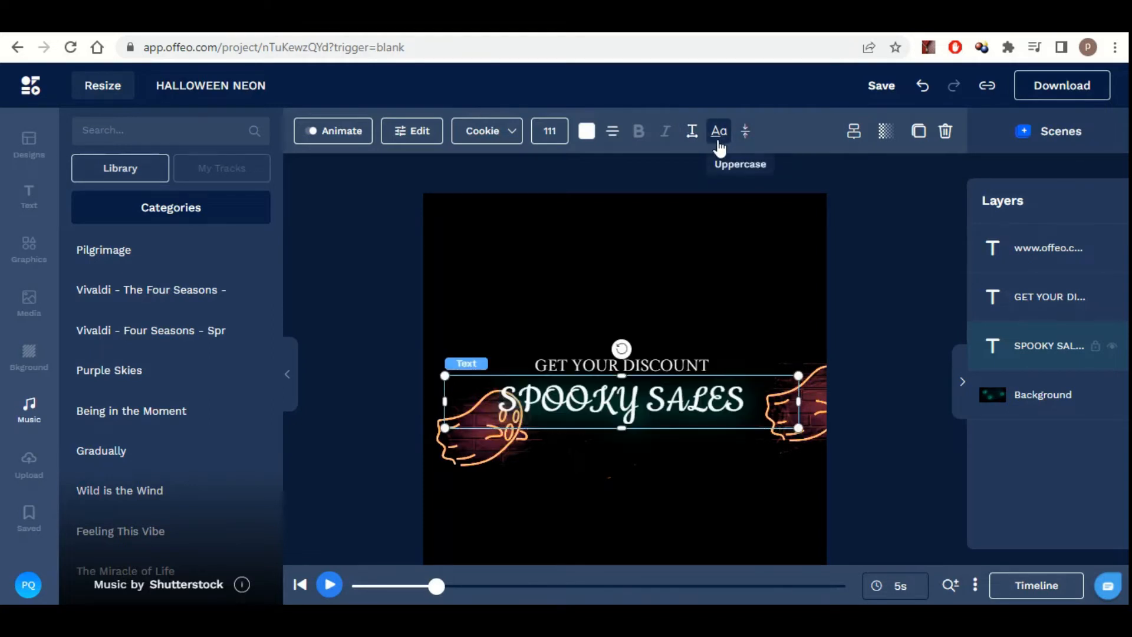
double_click(690, 391)
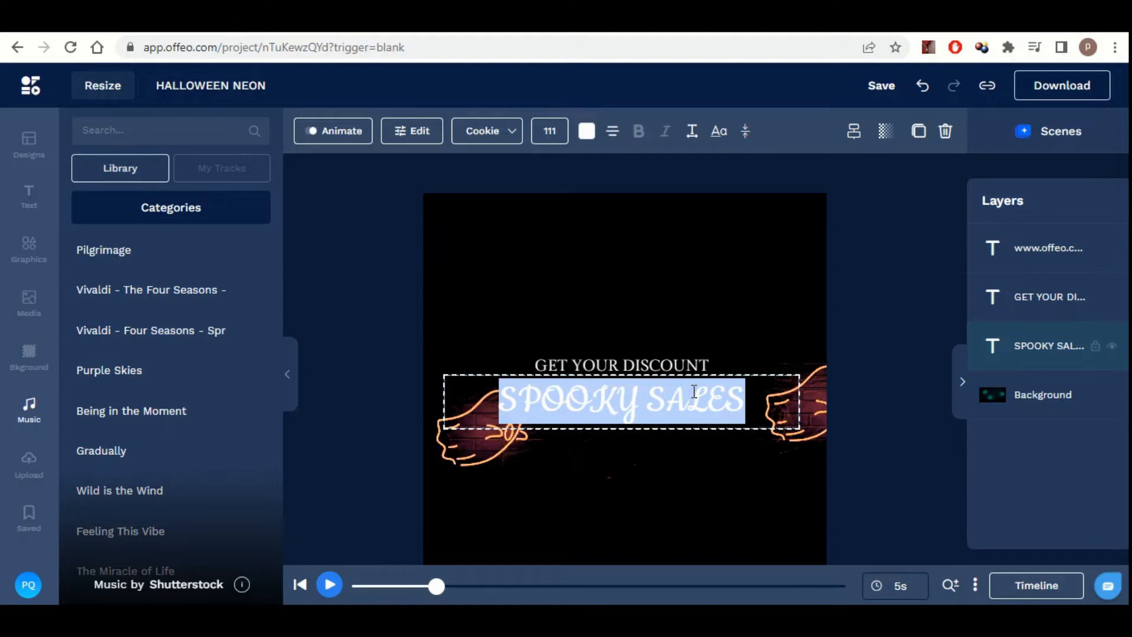
text(S)
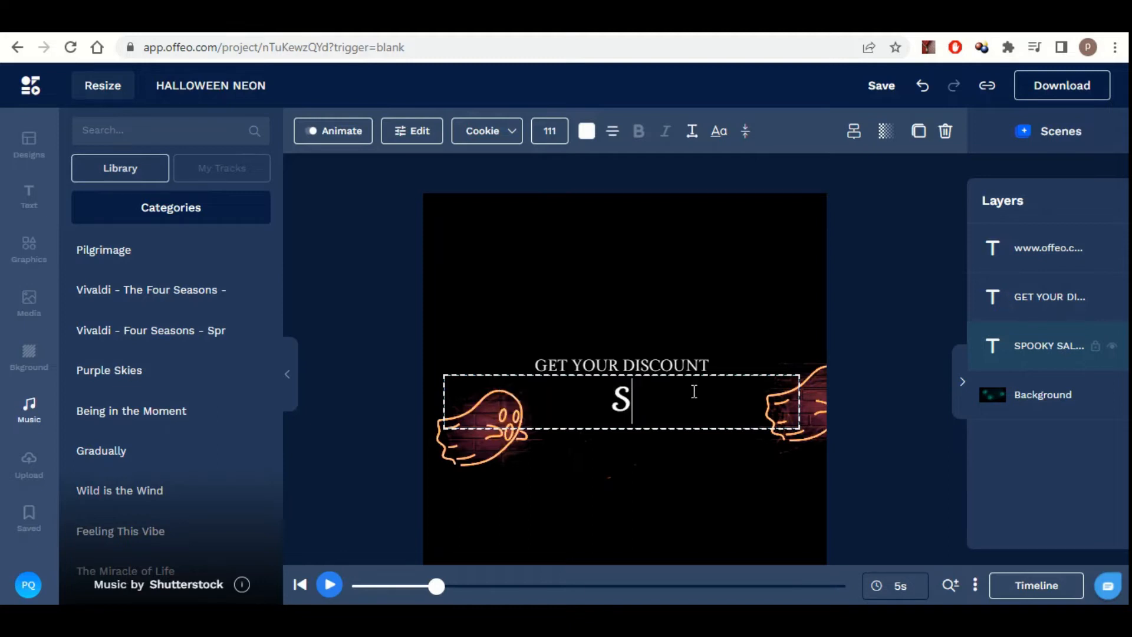
text(pooky)
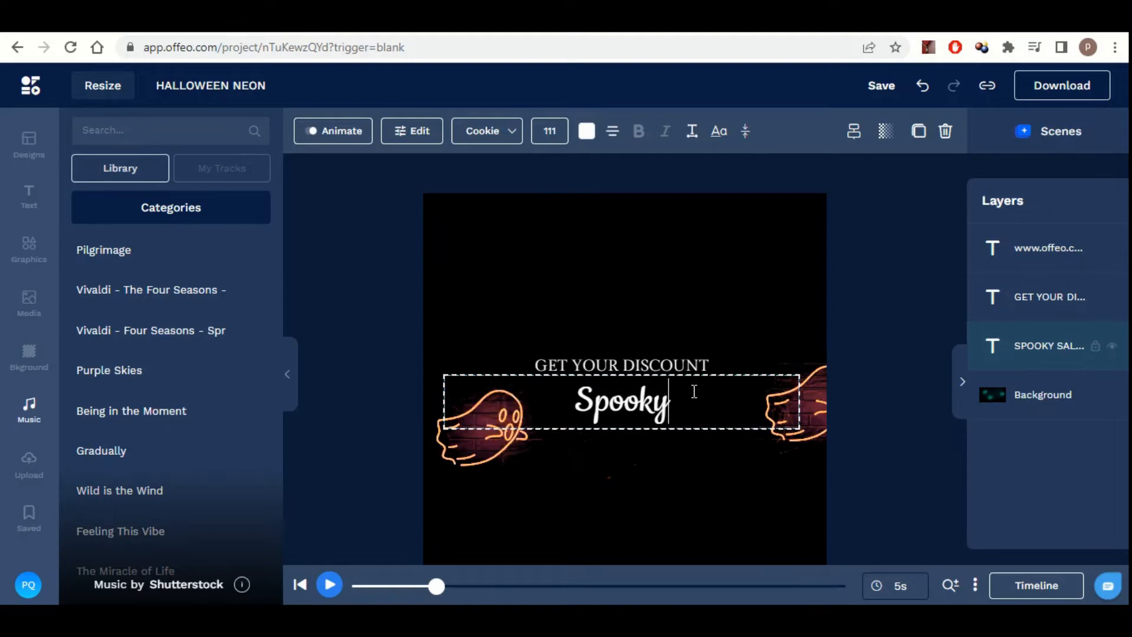
text( Js)
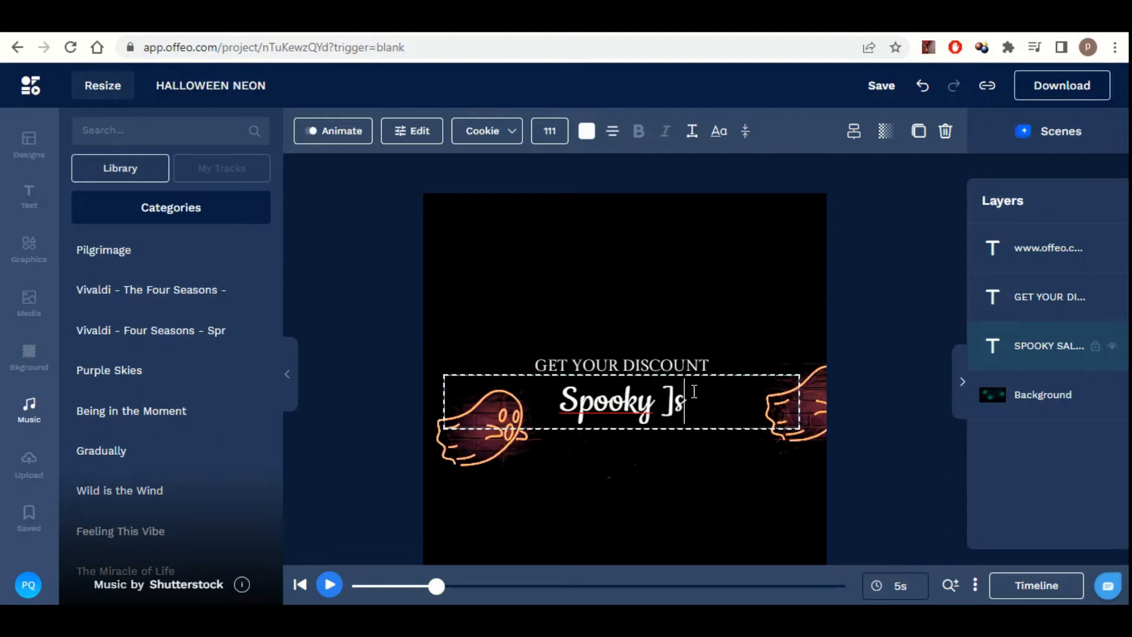
key(BackSpace)
key(BackSpace)
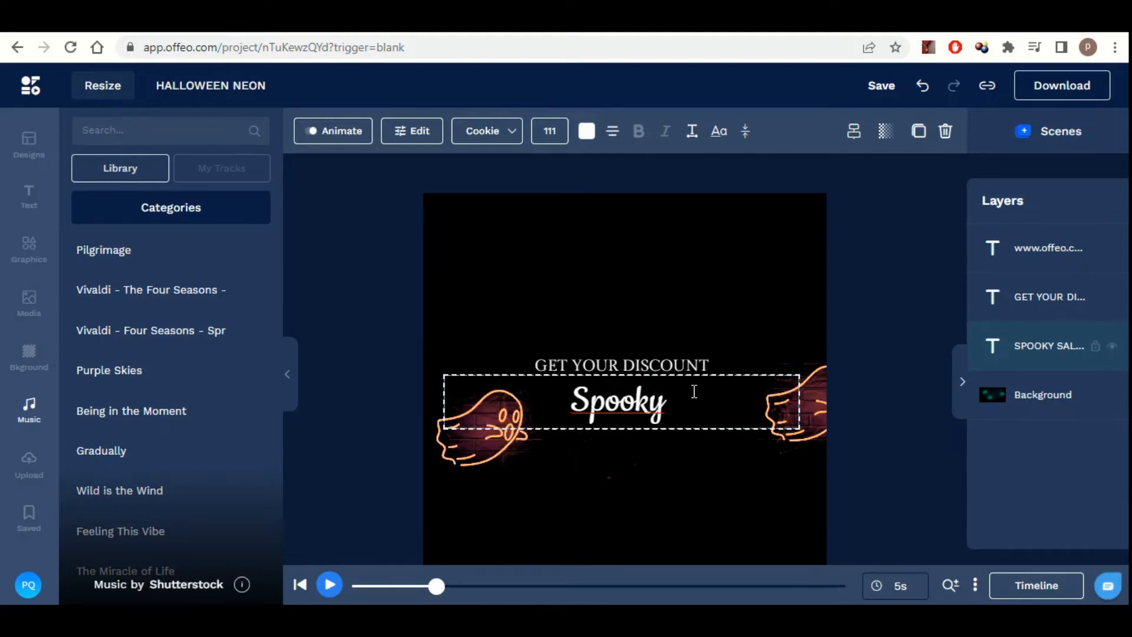
text(Sales)
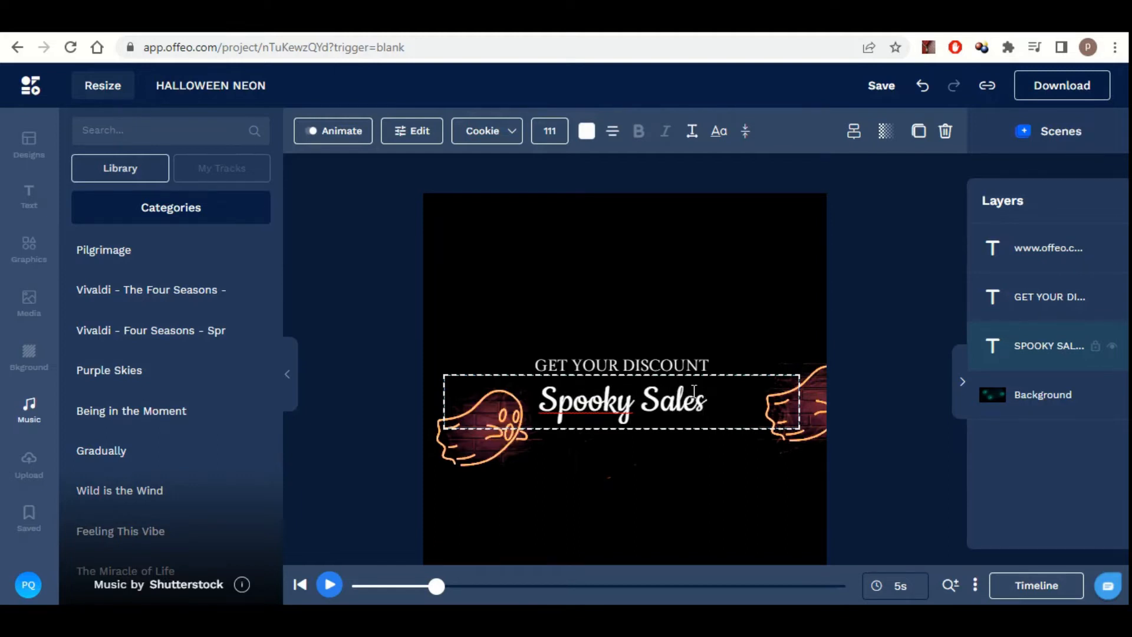
click(700, 329)
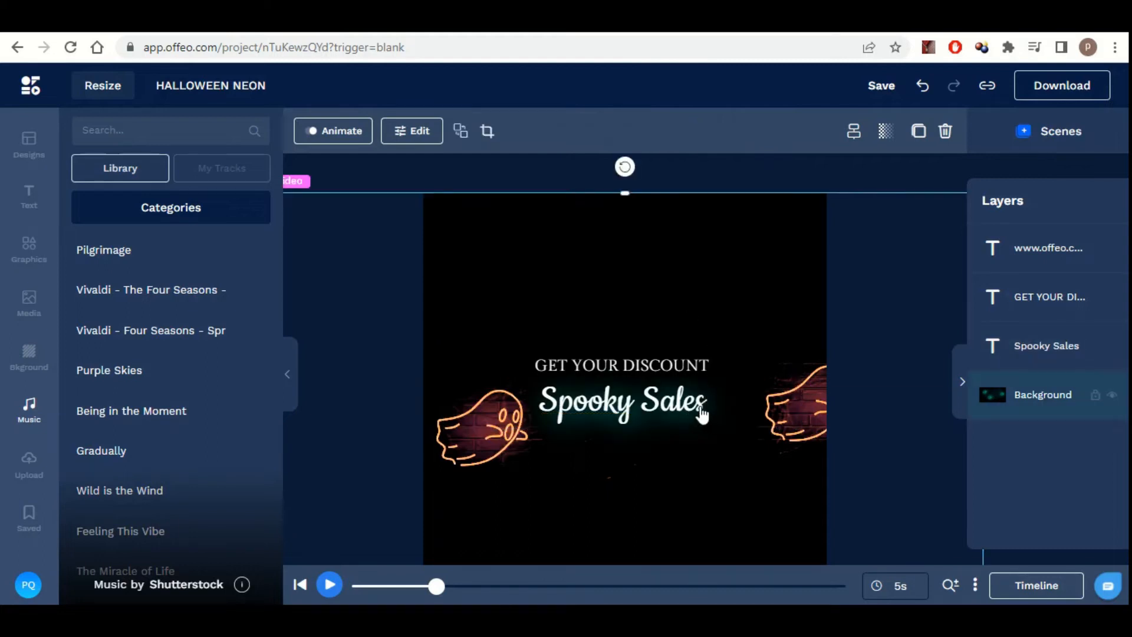
Narrow the "Spooky Sales" text box around its words and enlarge the headline to font size 158.
click(1041, 349)
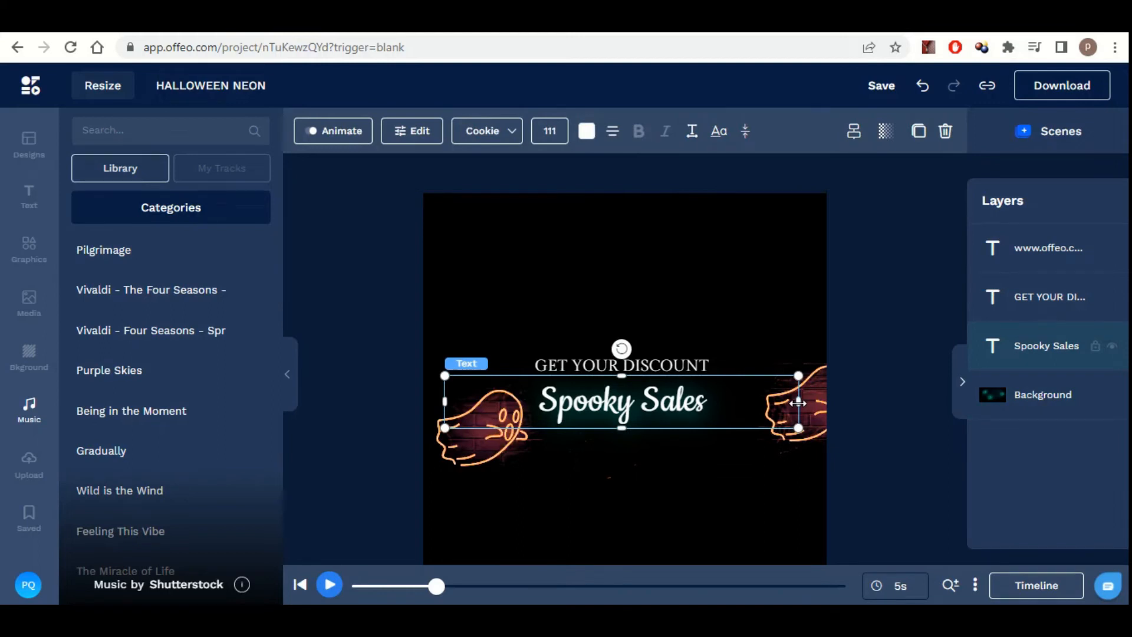
drag(798, 402, 694, 478)
drag(654, 410, 706, 411)
click(770, 291)
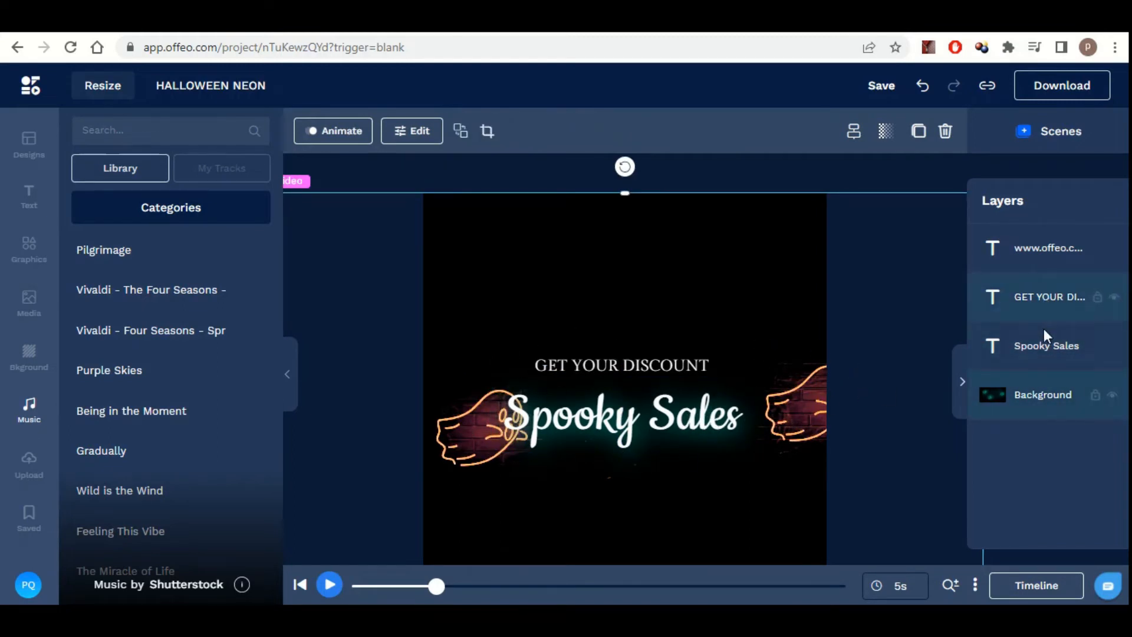
Apply the Outline effect to the "Spooky Sales" headline.
click(1035, 352)
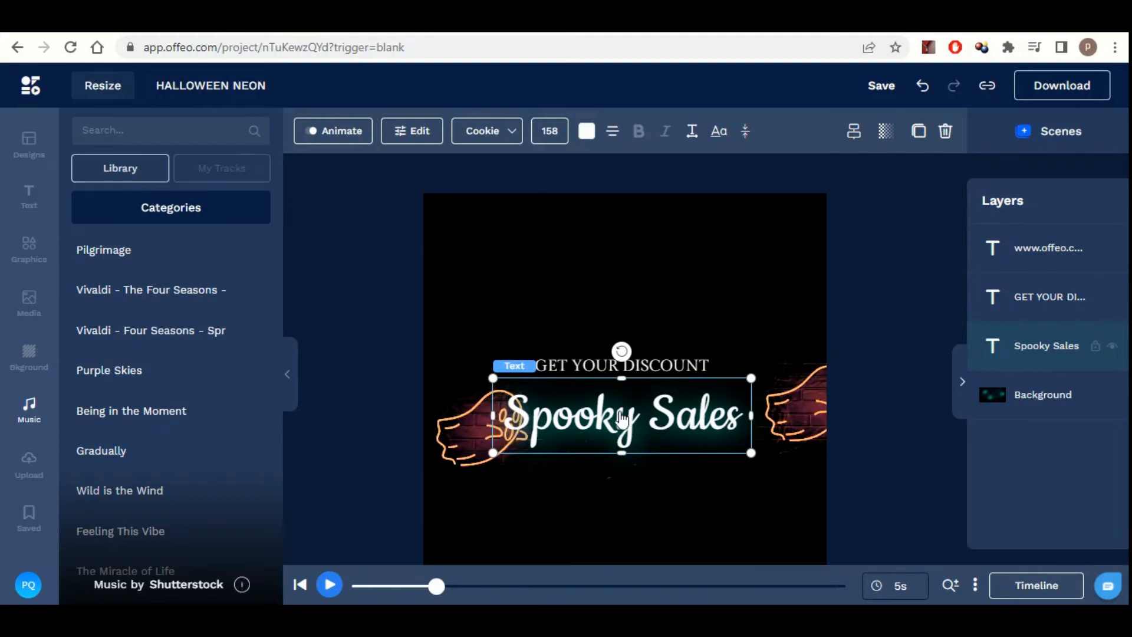
click(417, 135)
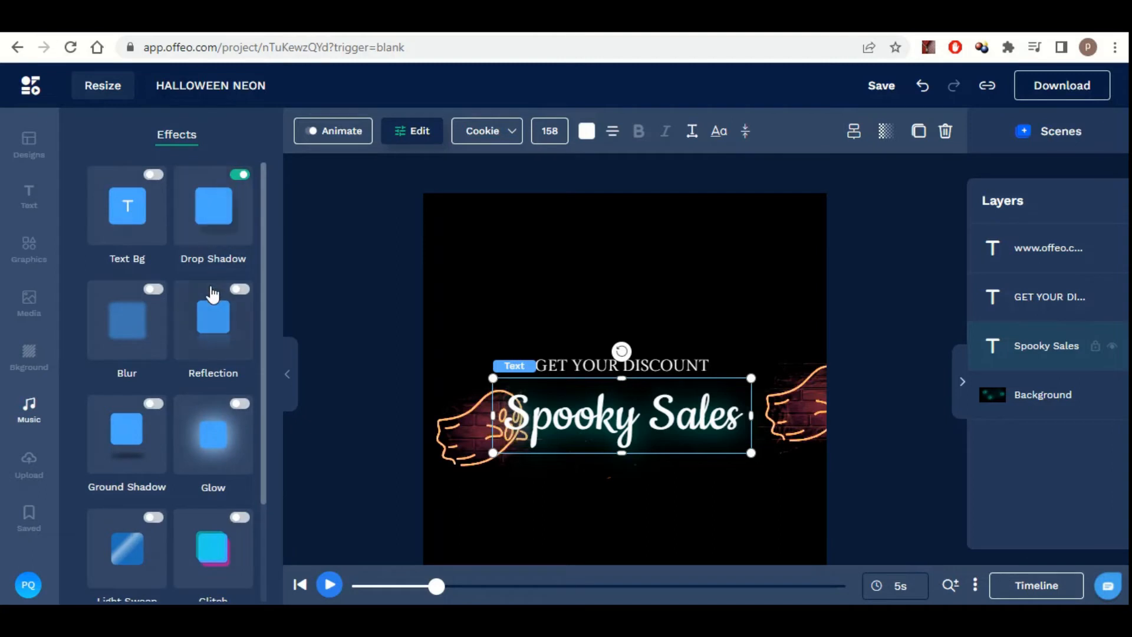
scroll(214, 295, down, 2)
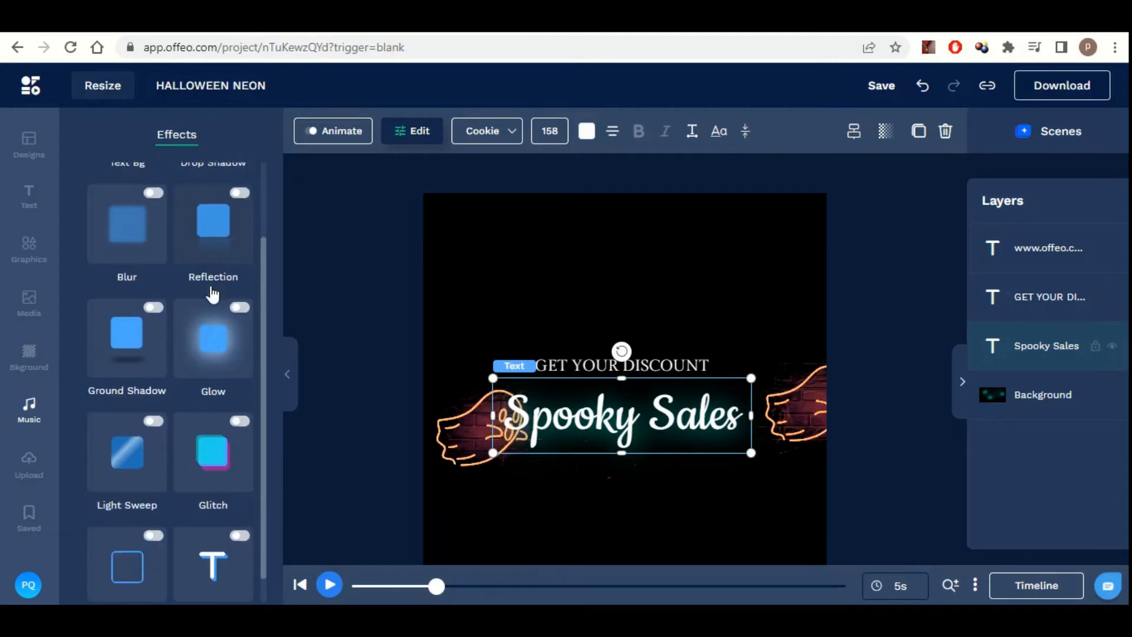
click(134, 547)
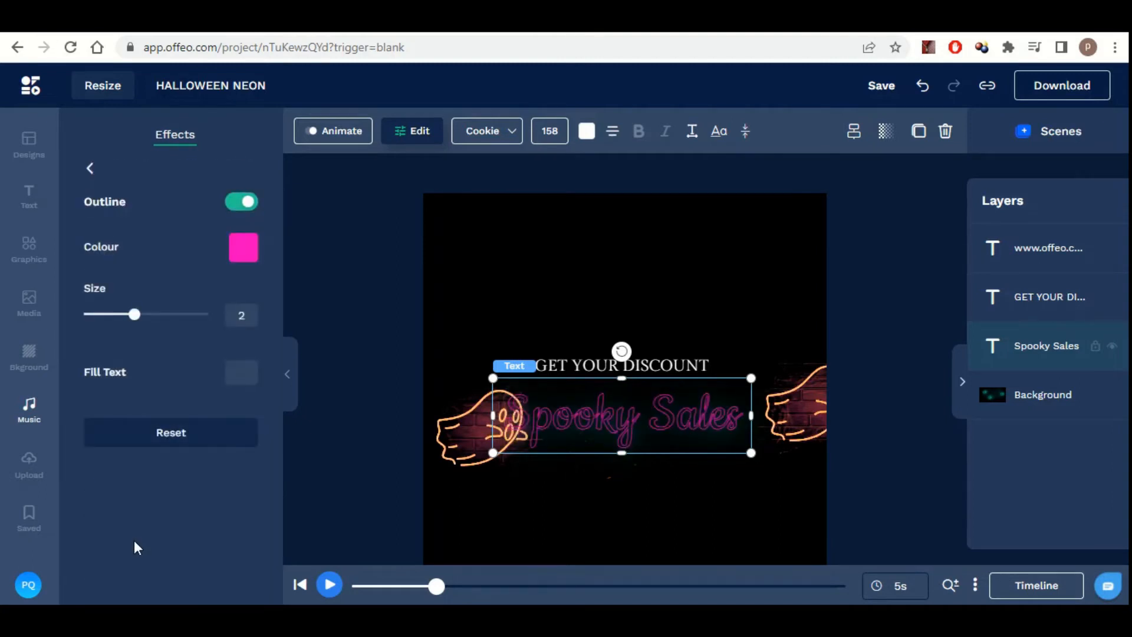
Set the "Spooky Sales" outline colour to light green #9DF04C and its size to 5.
click(244, 251)
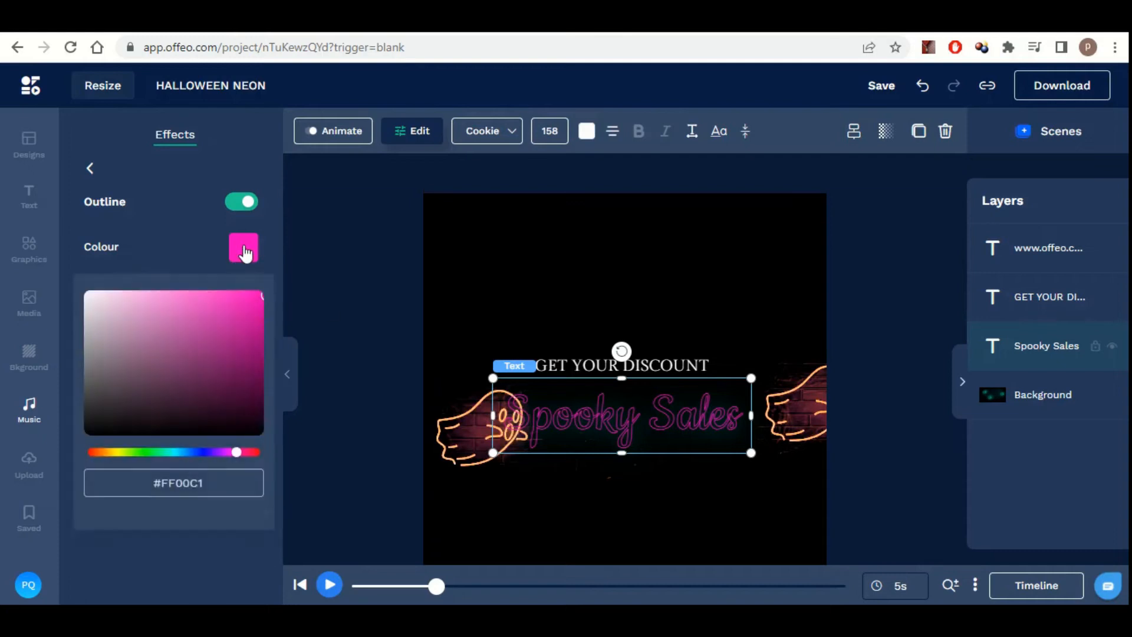
click(133, 454)
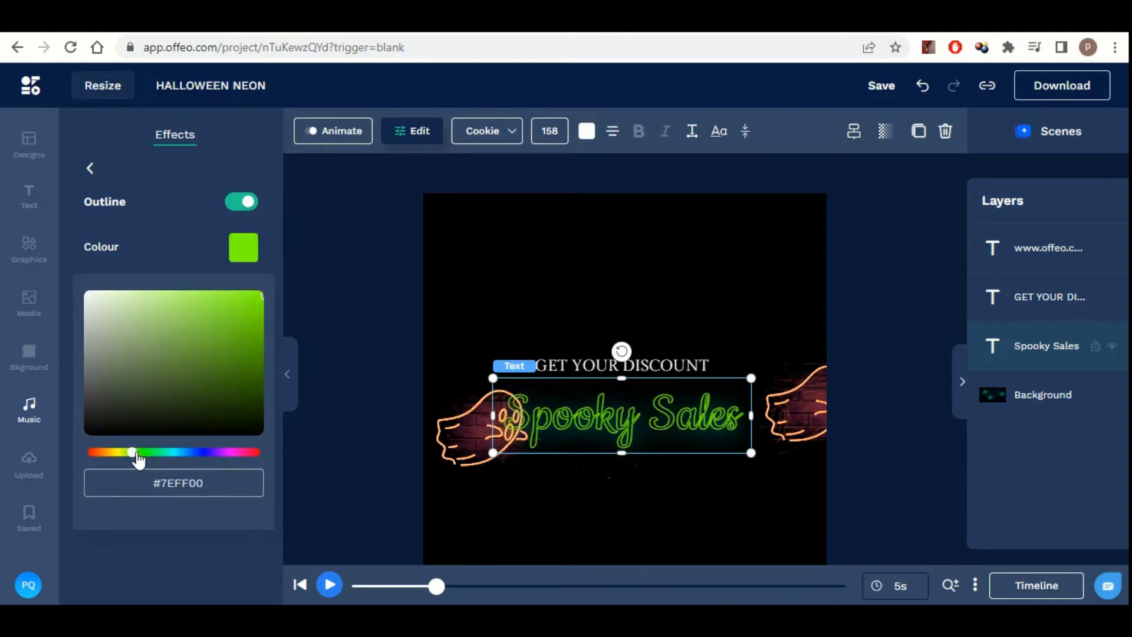
click(210, 306)
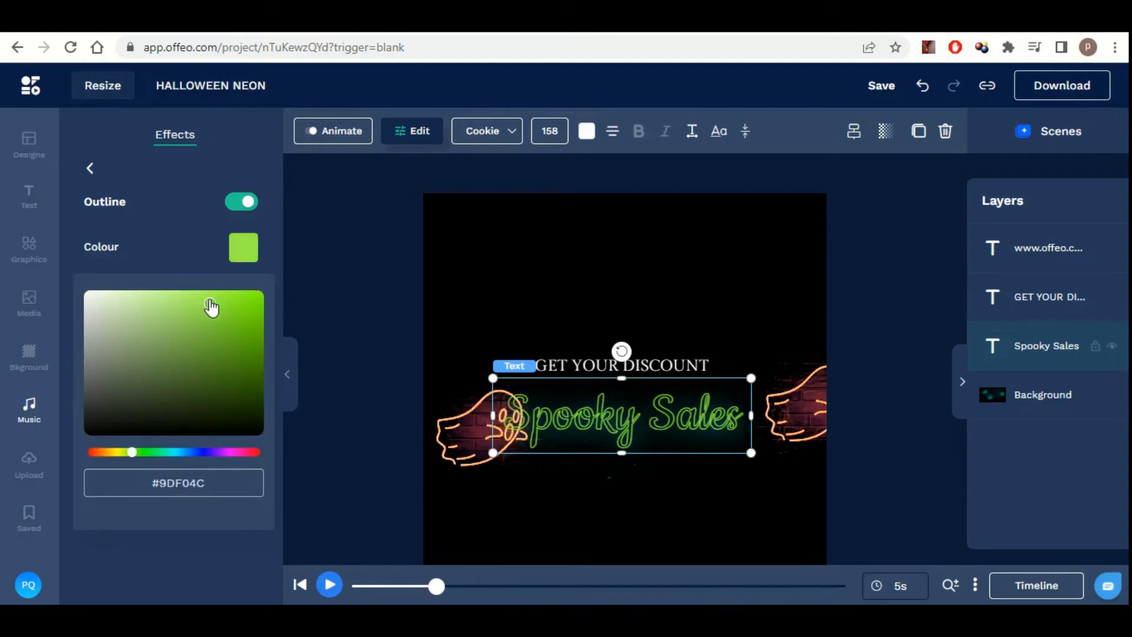
click(194, 233)
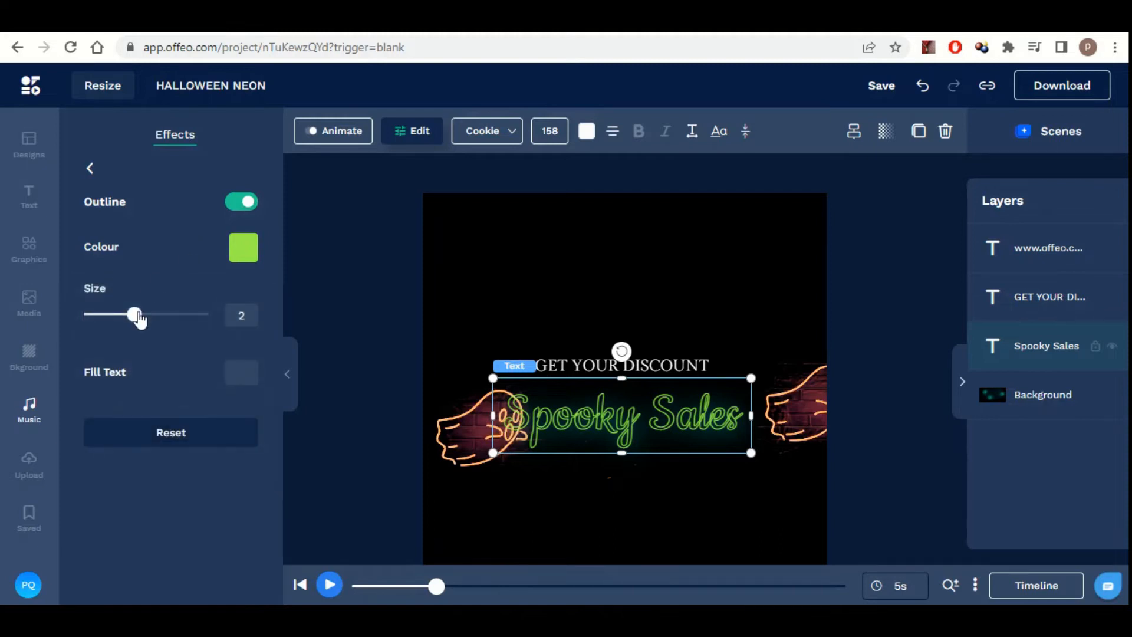
drag(138, 317, 213, 321)
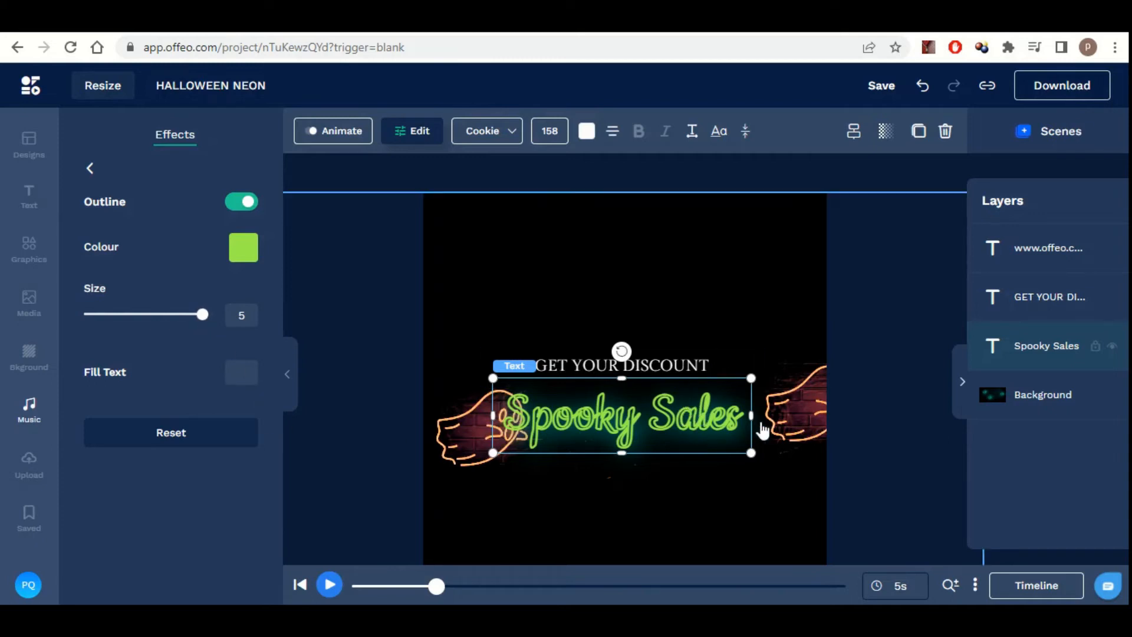
Show the timeline and shorten the "Spooky Sales" clip to about 0.7 s, with the playhead at about 0.5 s.
click(1040, 588)
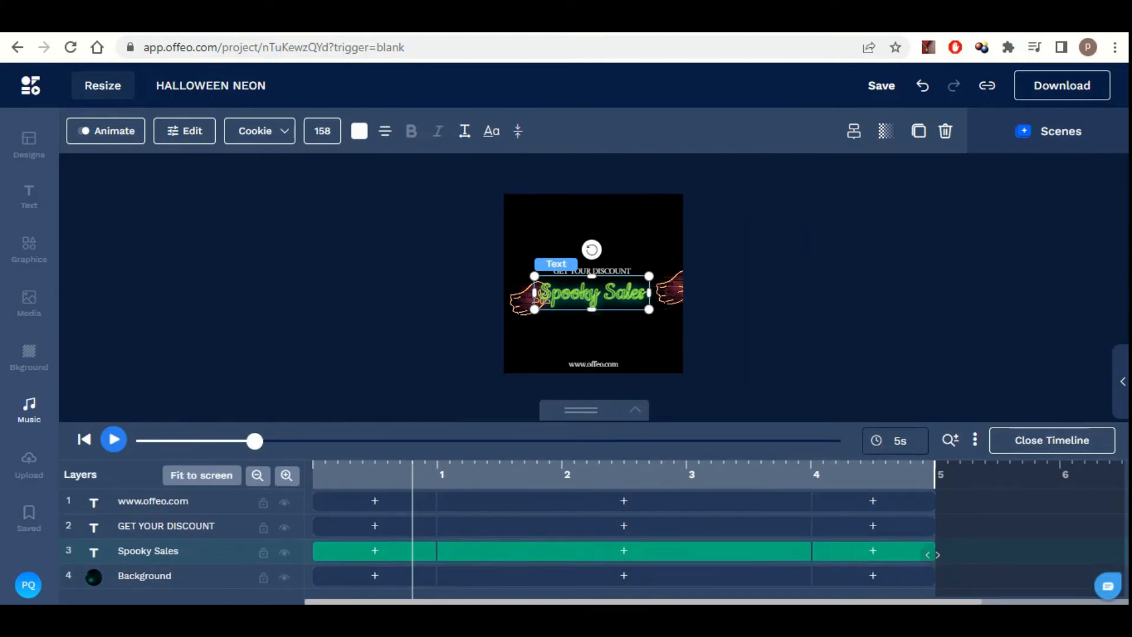
drag(935, 554, 399, 563)
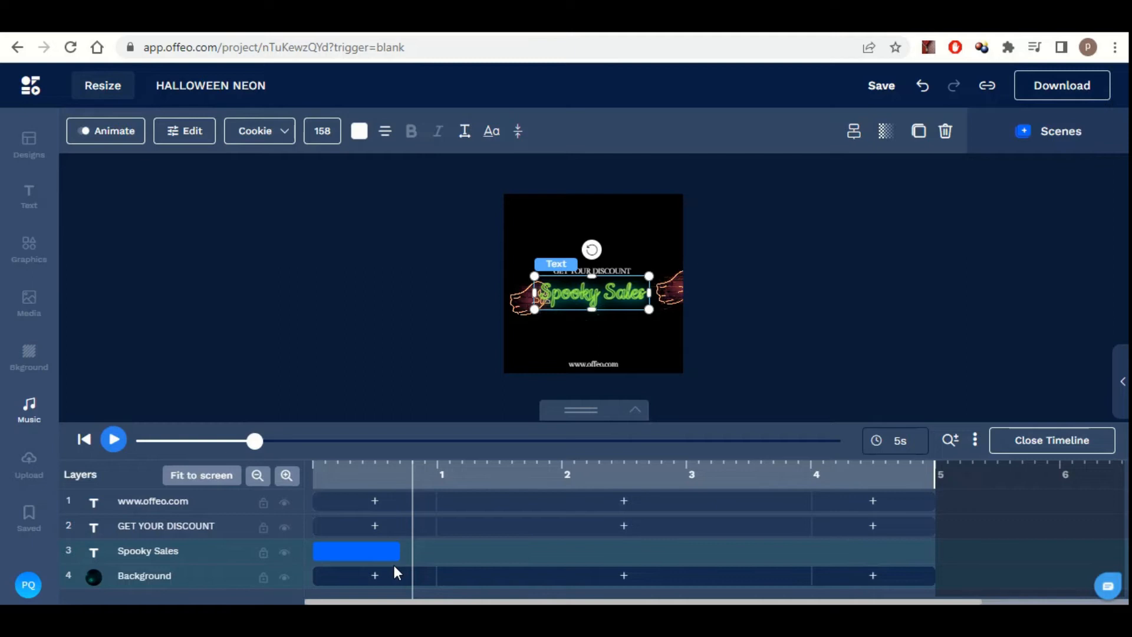
click(378, 476)
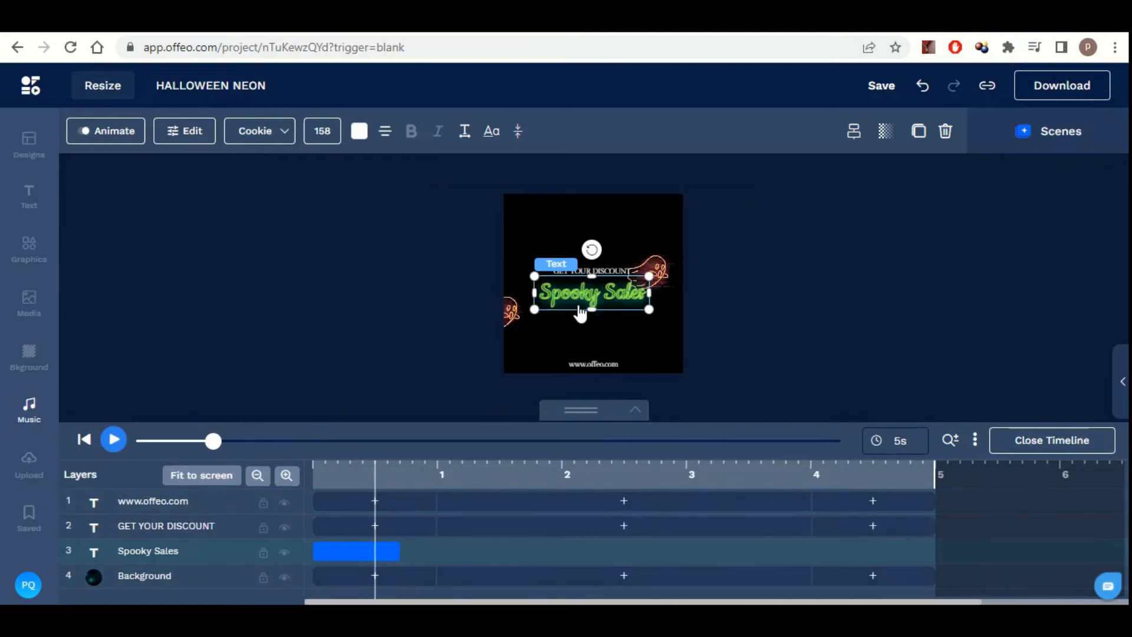
Duplicate the "Spooky Sales" text, align the copy exactly over the original, and move its clip to start at about 2 s.
click(918, 132)
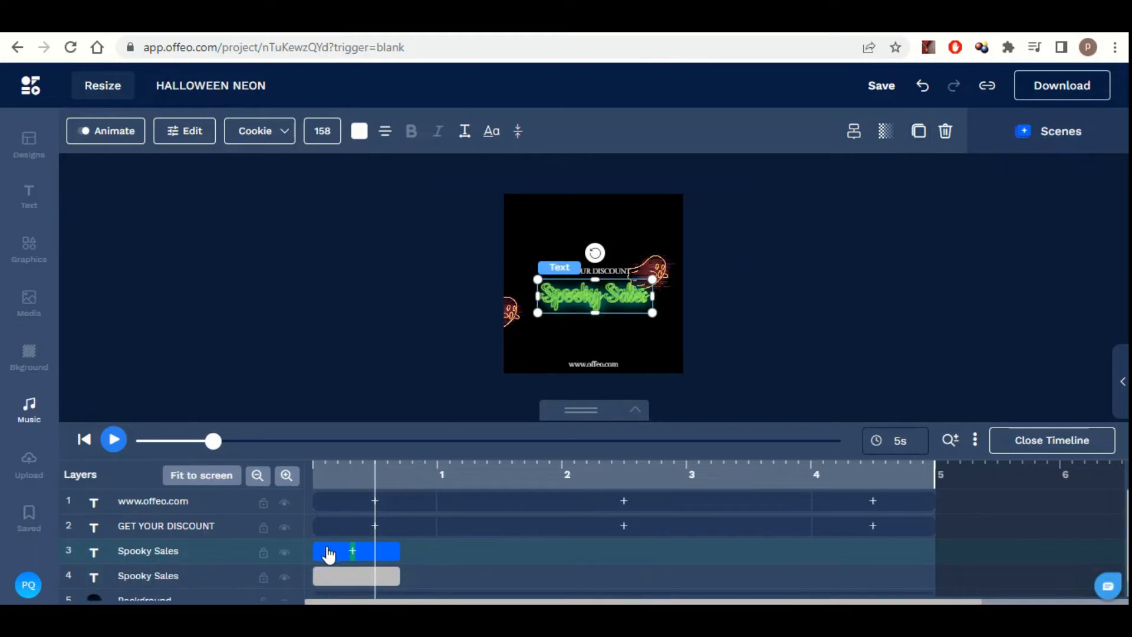
drag(329, 554, 547, 560)
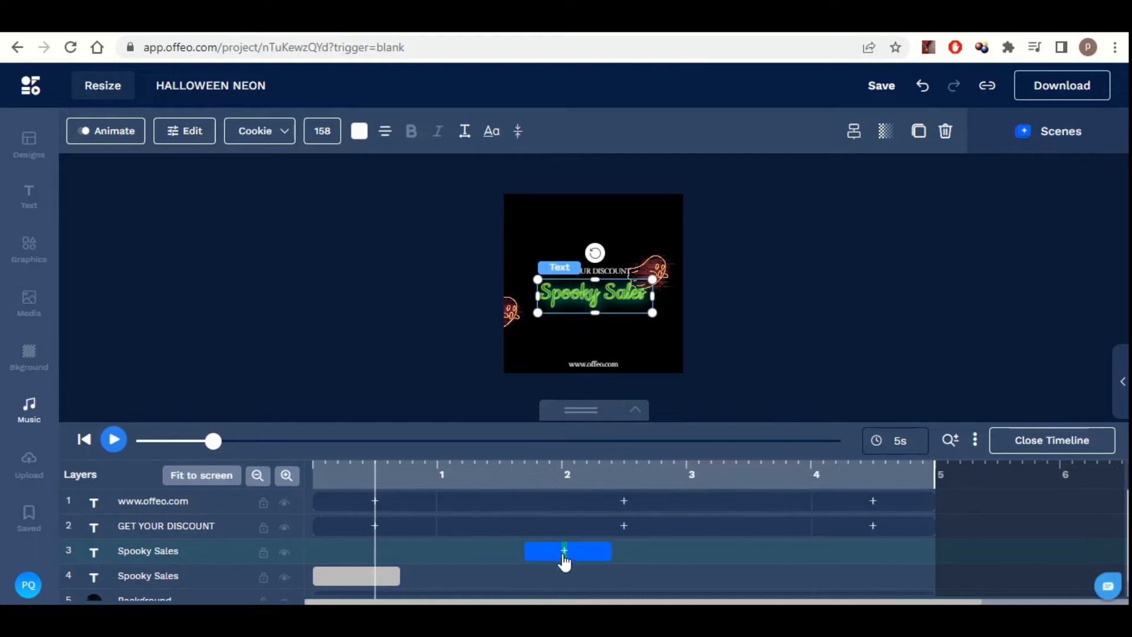
drag(586, 559, 425, 561)
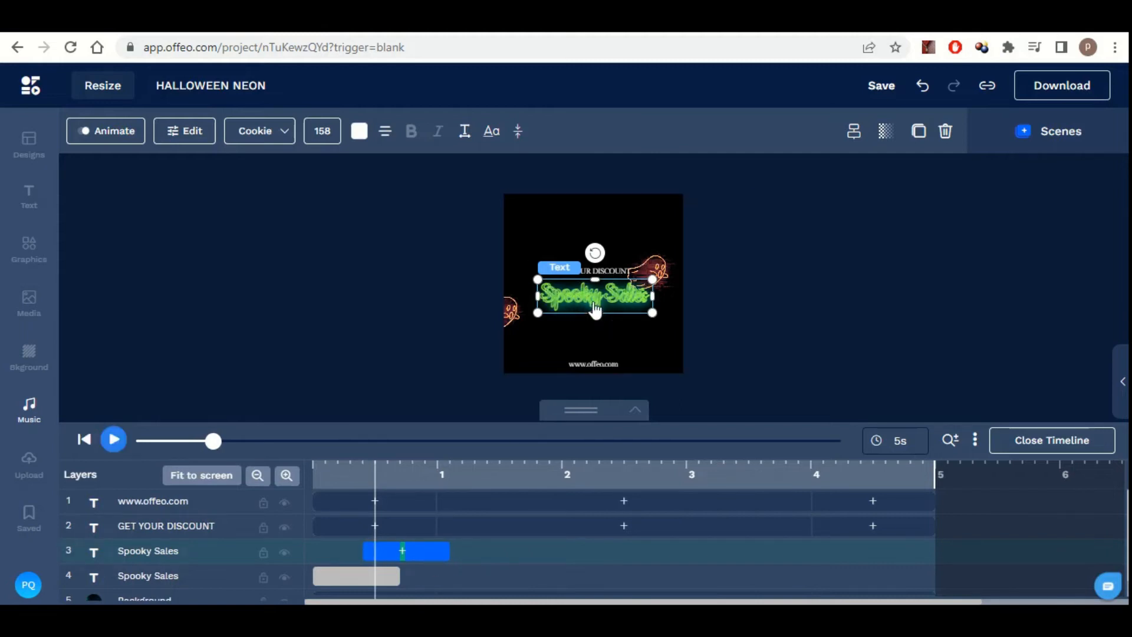
drag(620, 305, 619, 301)
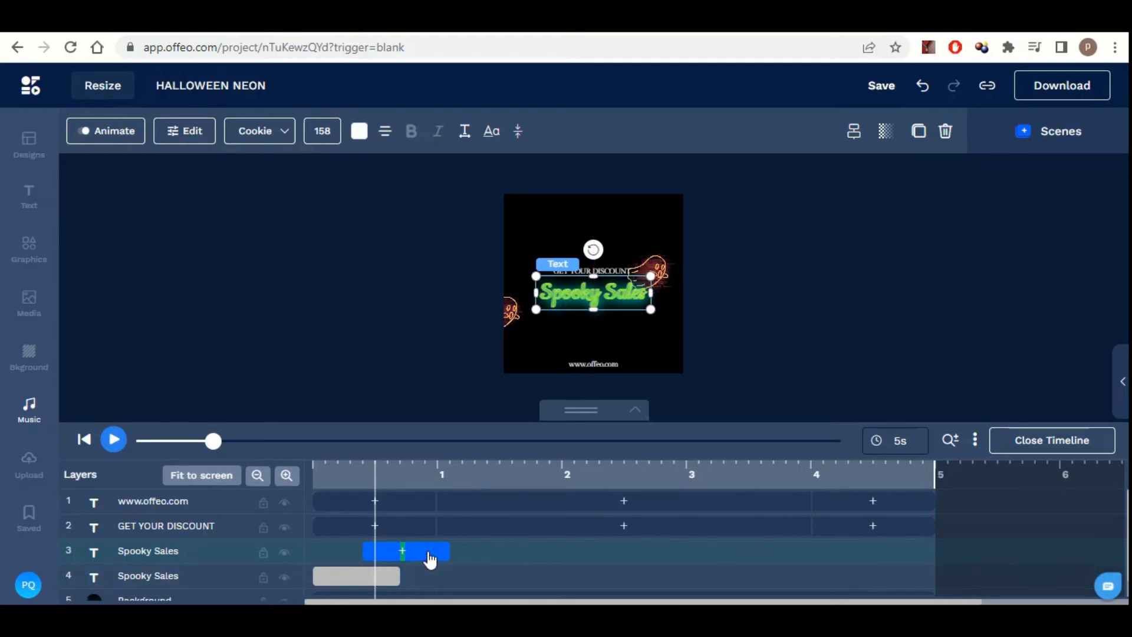
drag(430, 553, 623, 559)
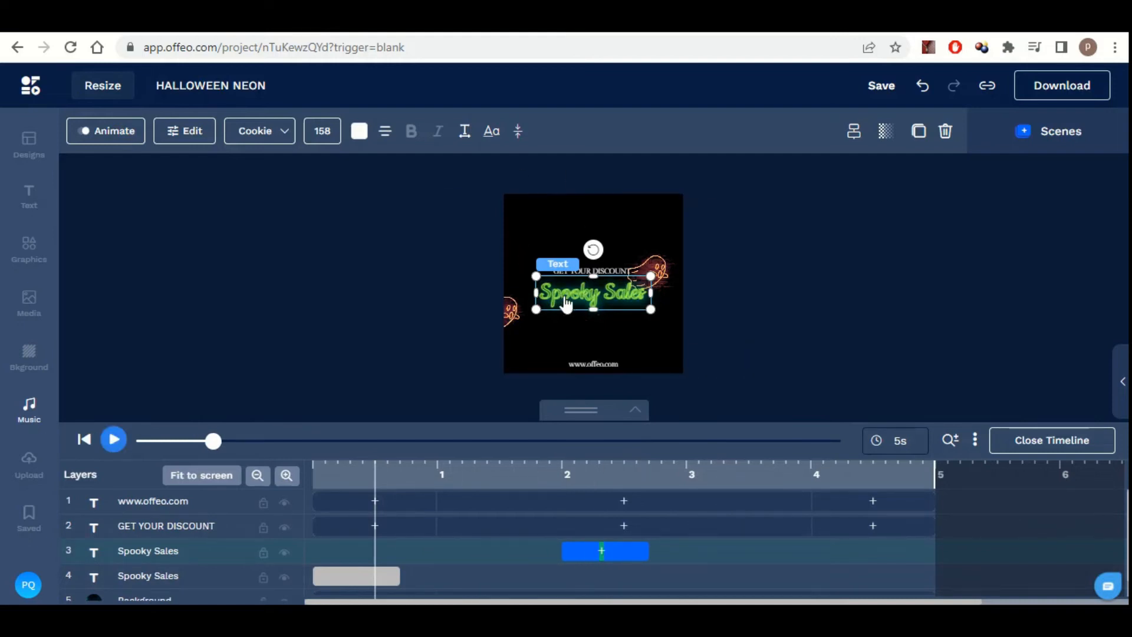
Duplicate the first "Spooky Sales" text again, align the copy over it, and start its clip where the first clip ends.
click(202, 580)
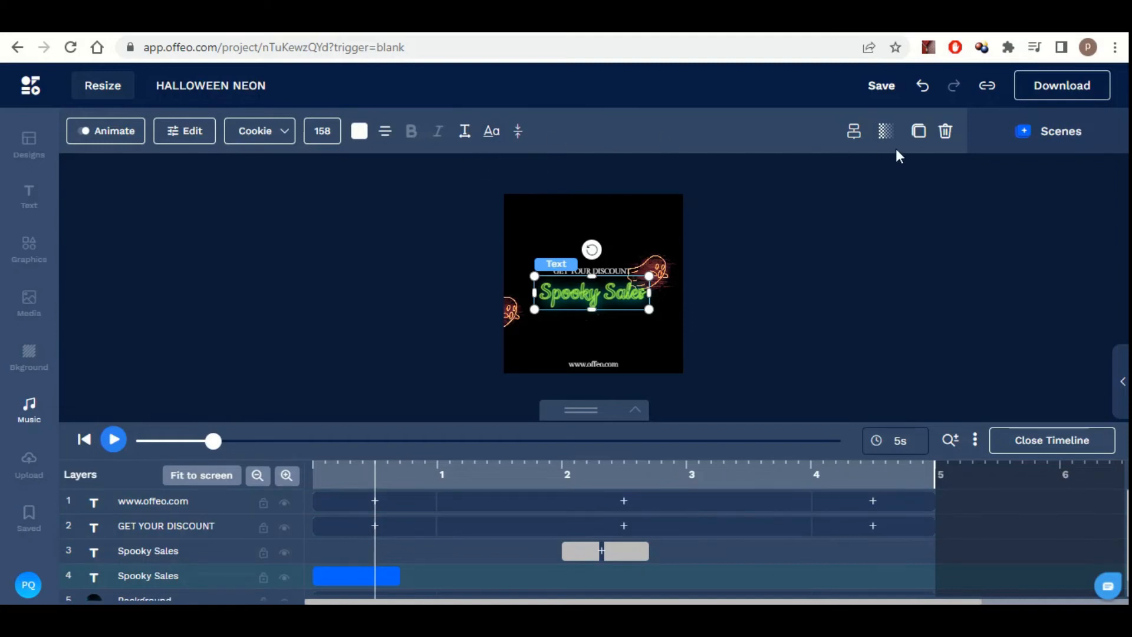
click(920, 137)
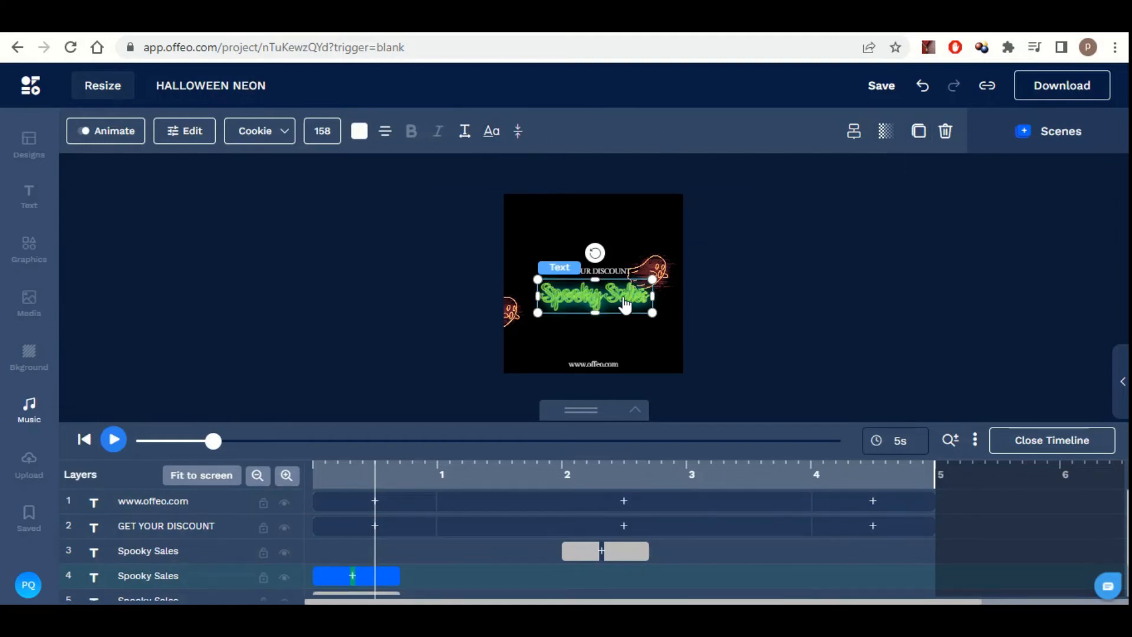
drag(626, 303, 622, 298)
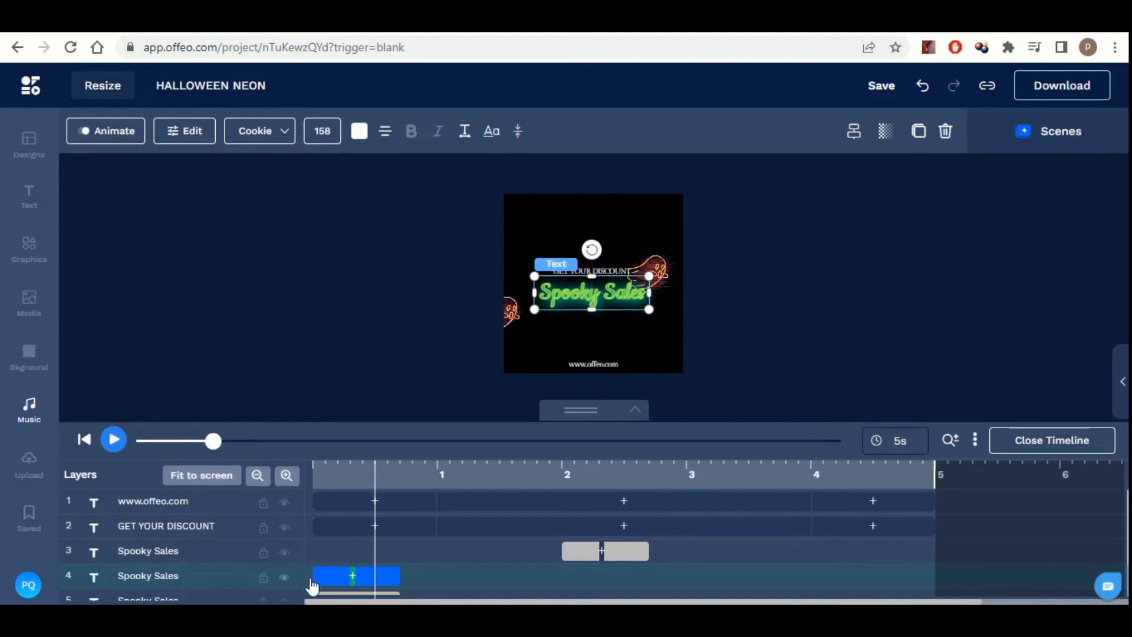
drag(329, 581, 389, 586)
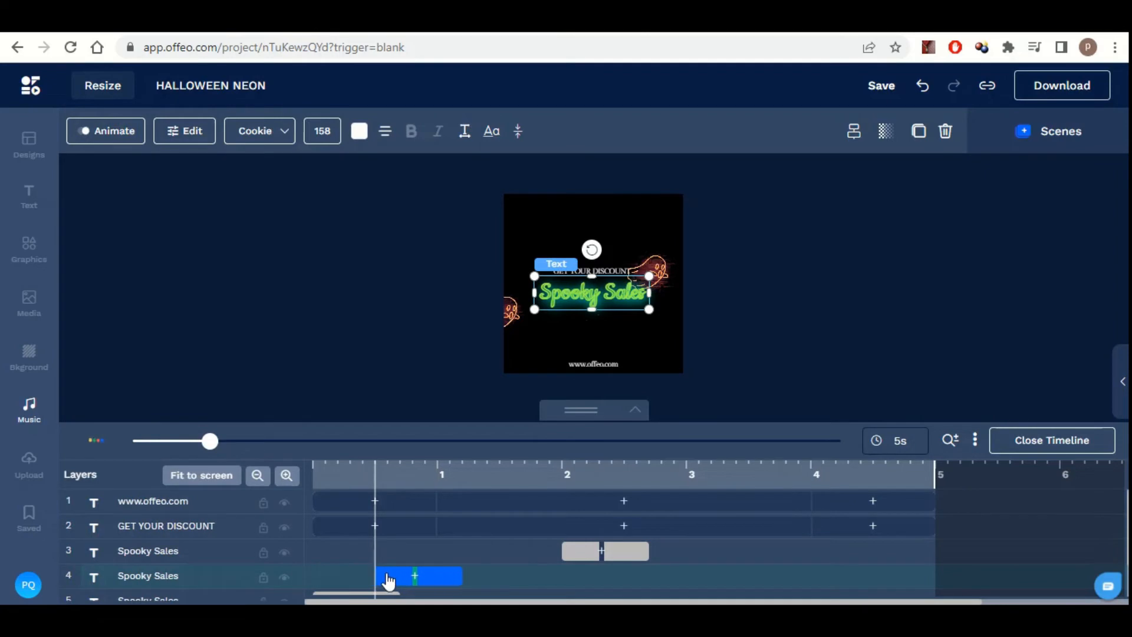
scroll(387, 575, down, 1)
drag(399, 536, 422, 538)
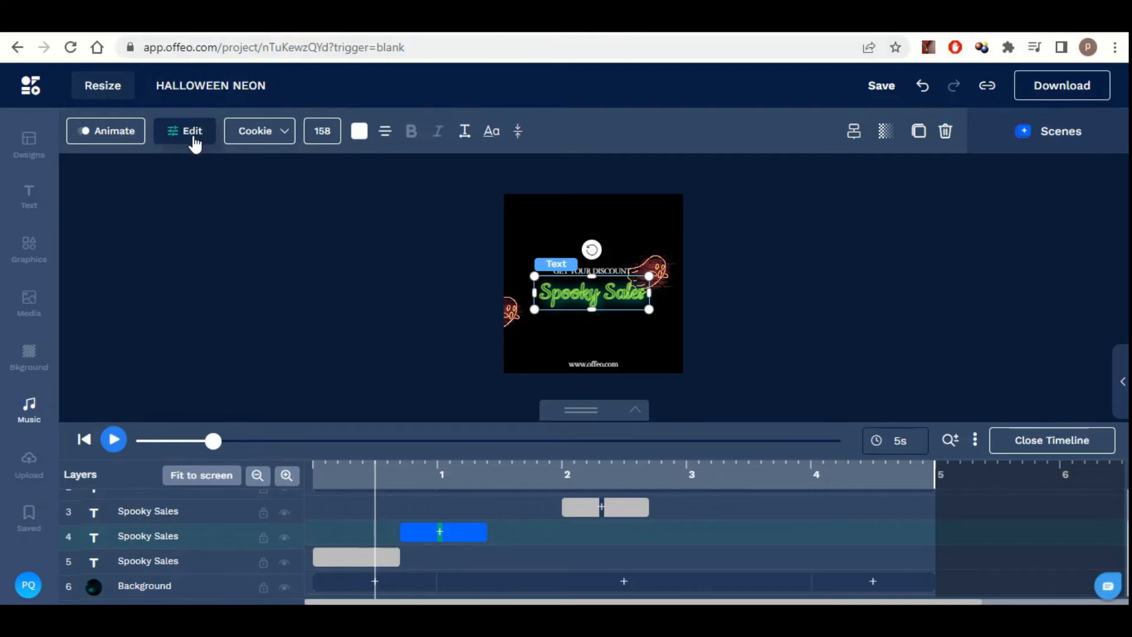
Turn on Fill Text in the Outline effect of the second "Spooky Sales" clip.
click(190, 136)
scroll(212, 424, down, 2)
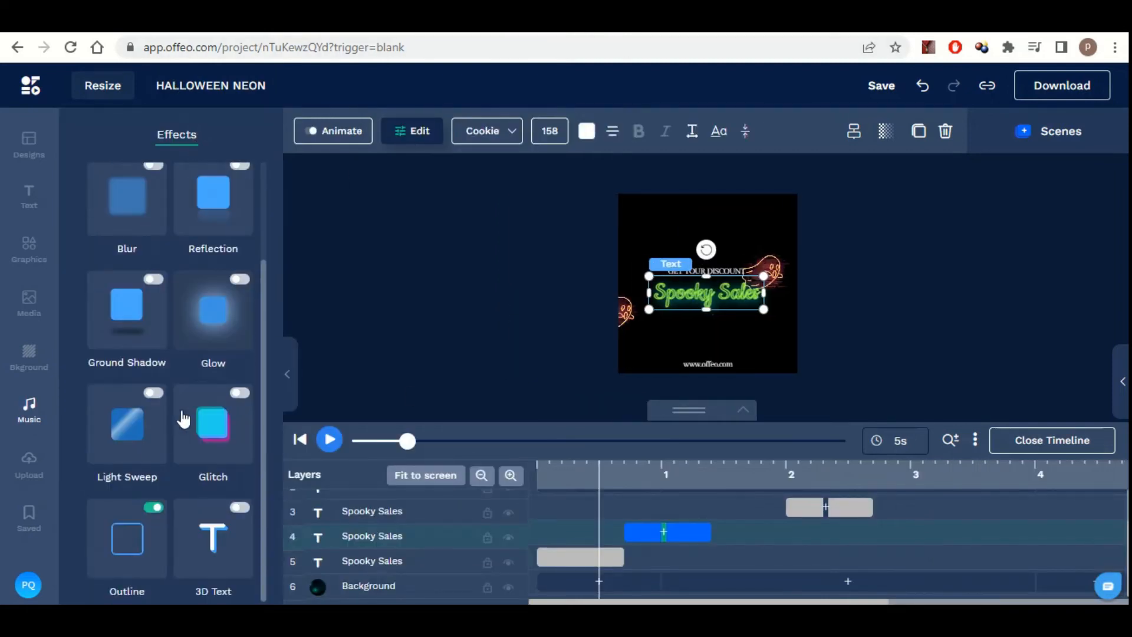
click(131, 547)
click(130, 543)
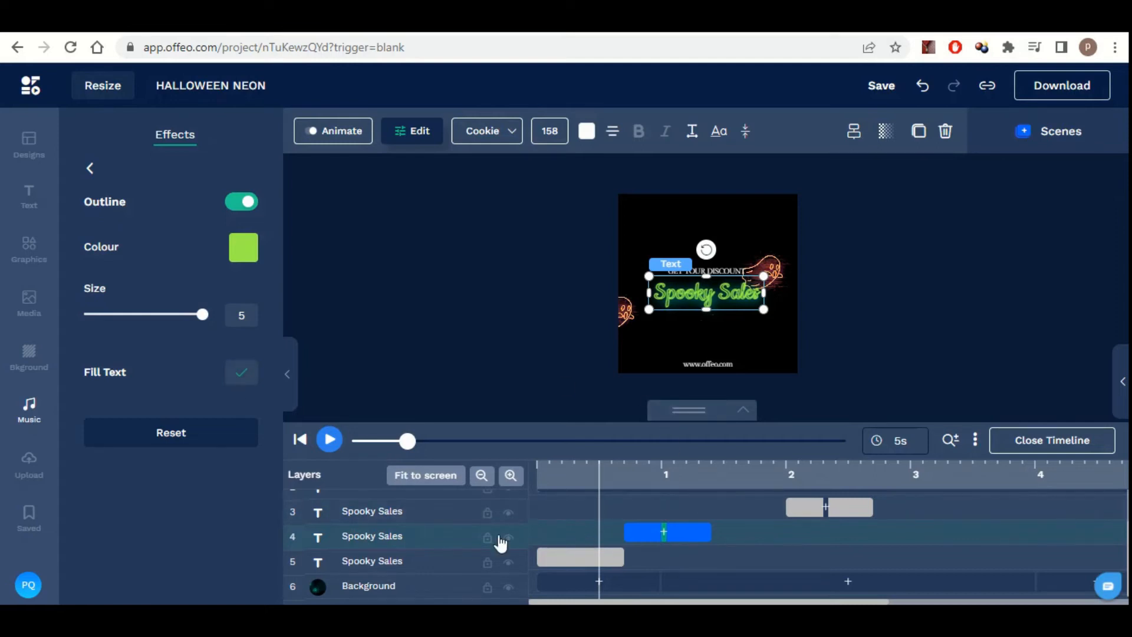
click(449, 539)
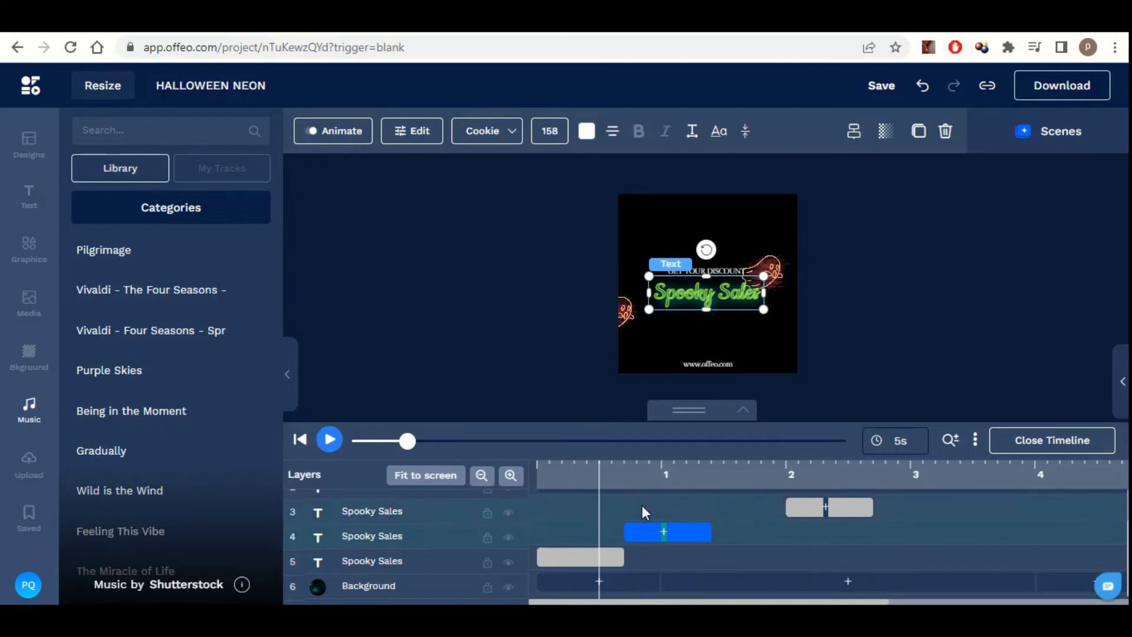
Duplicate the filled "Spooky Sales" text, align the copy over the original, and move its clip to start at about 2.8 s.
scroll(643, 507, up, 2)
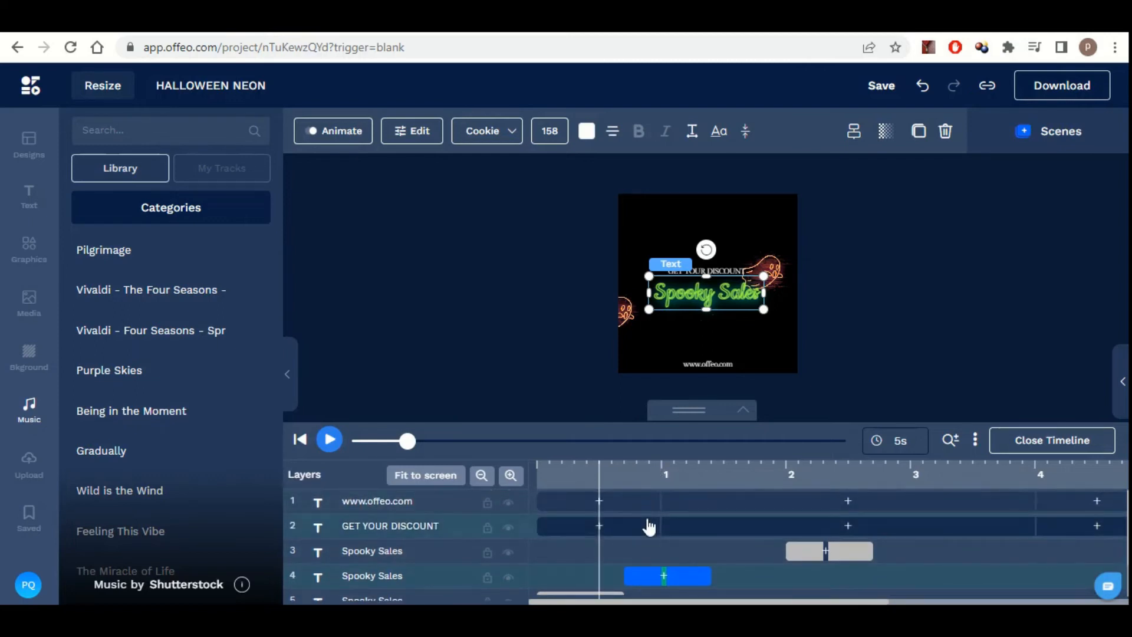
scroll(648, 526, down, 2)
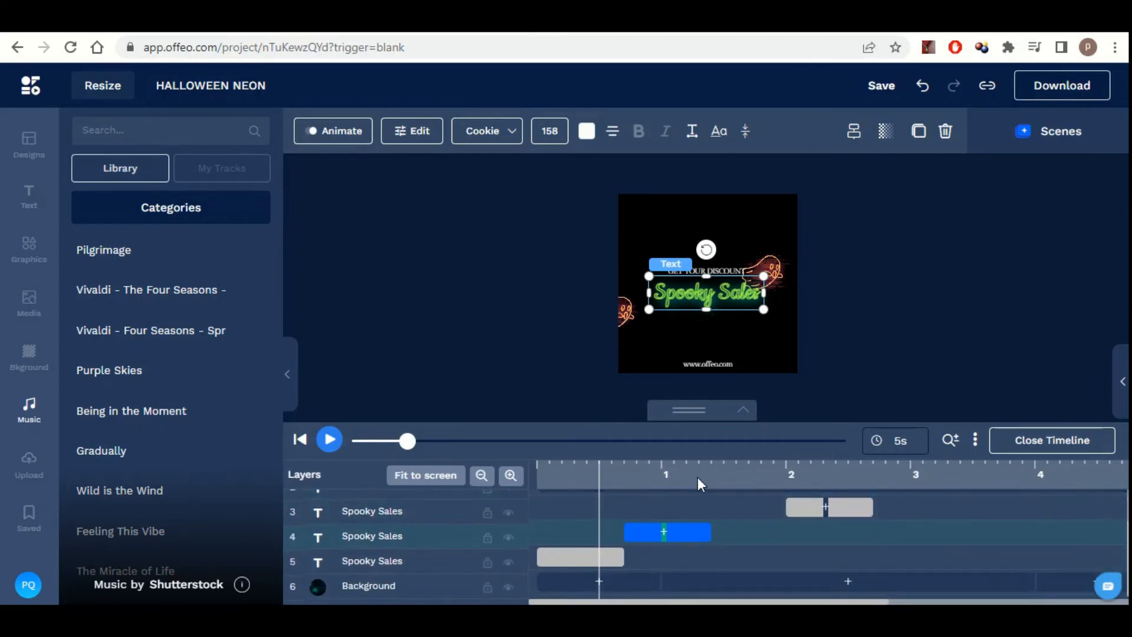
click(650, 475)
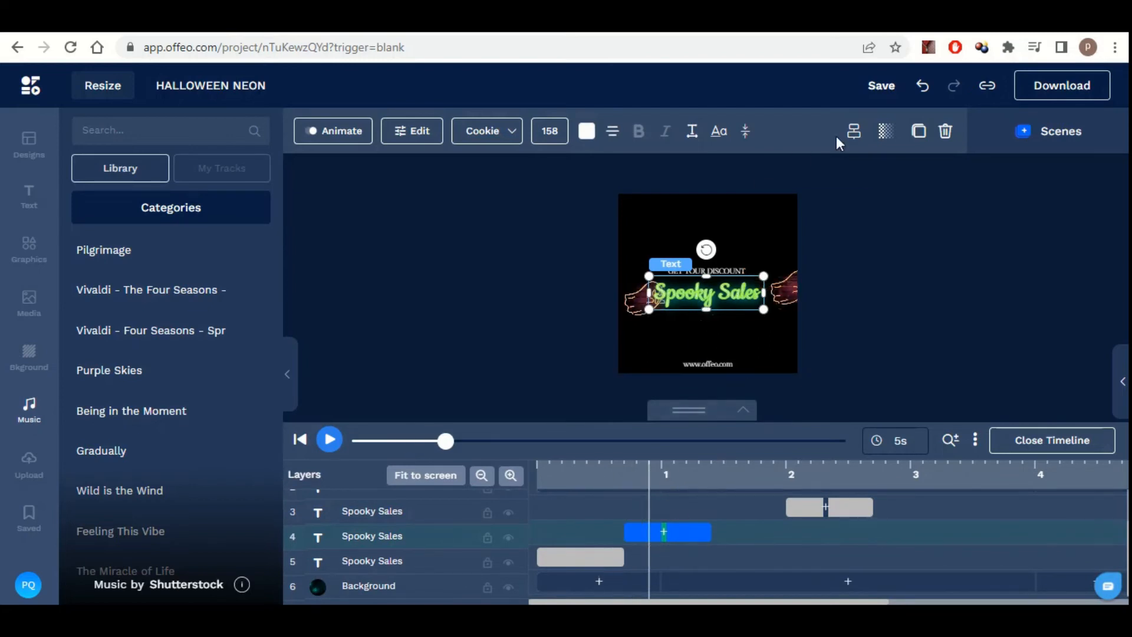
click(919, 133)
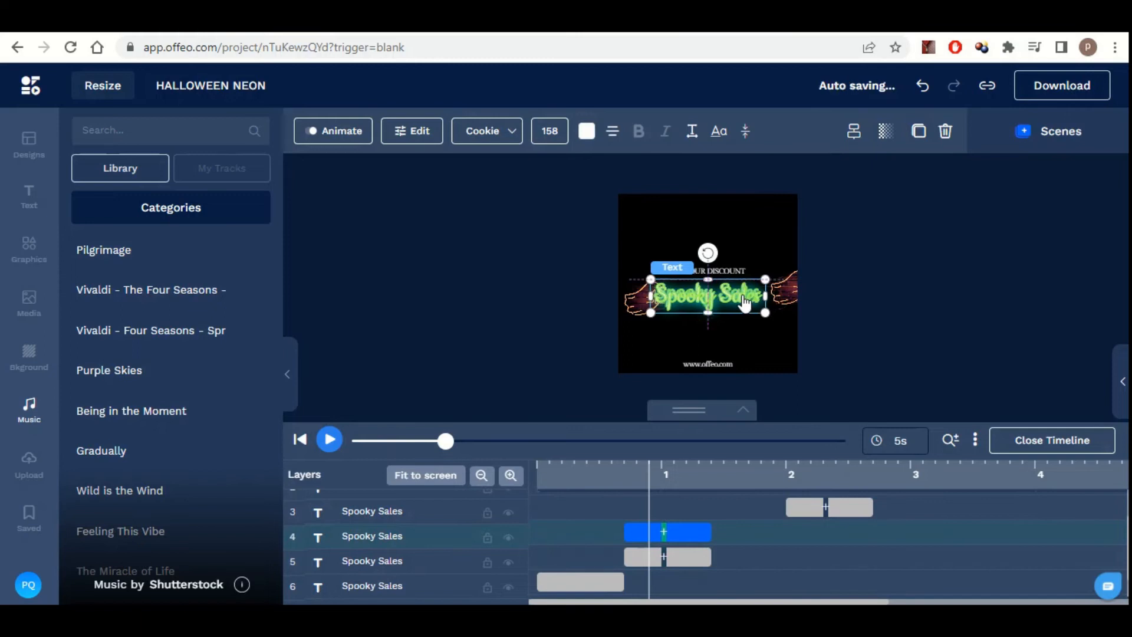
drag(738, 299, 741, 300)
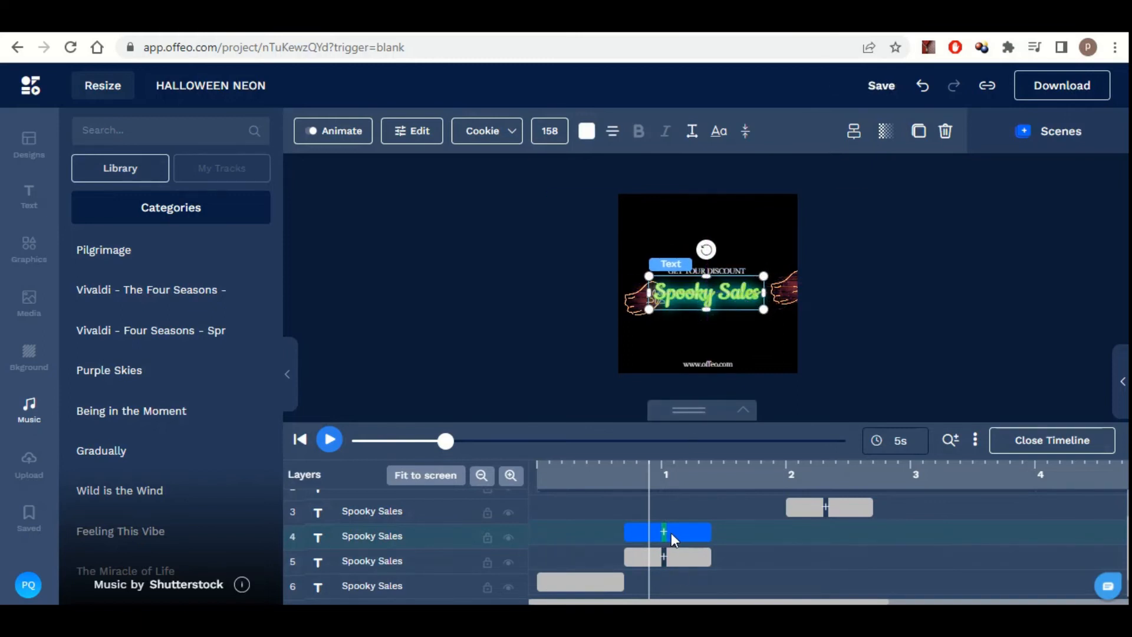
drag(671, 532, 764, 543)
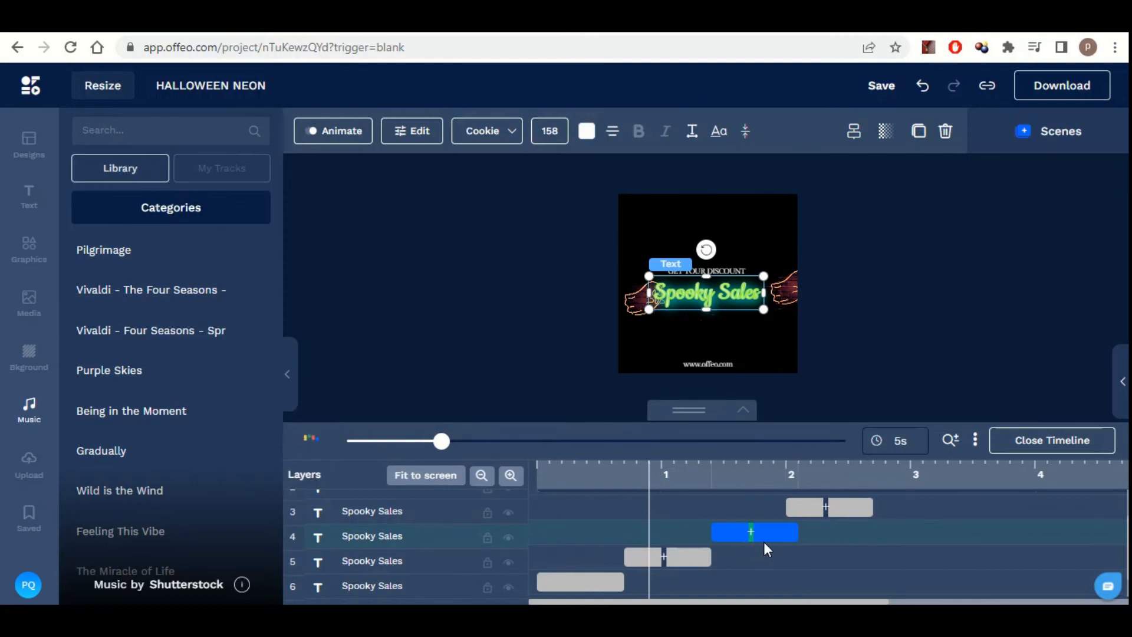
scroll(764, 542, down, 1)
scroll(765, 540, up, 3)
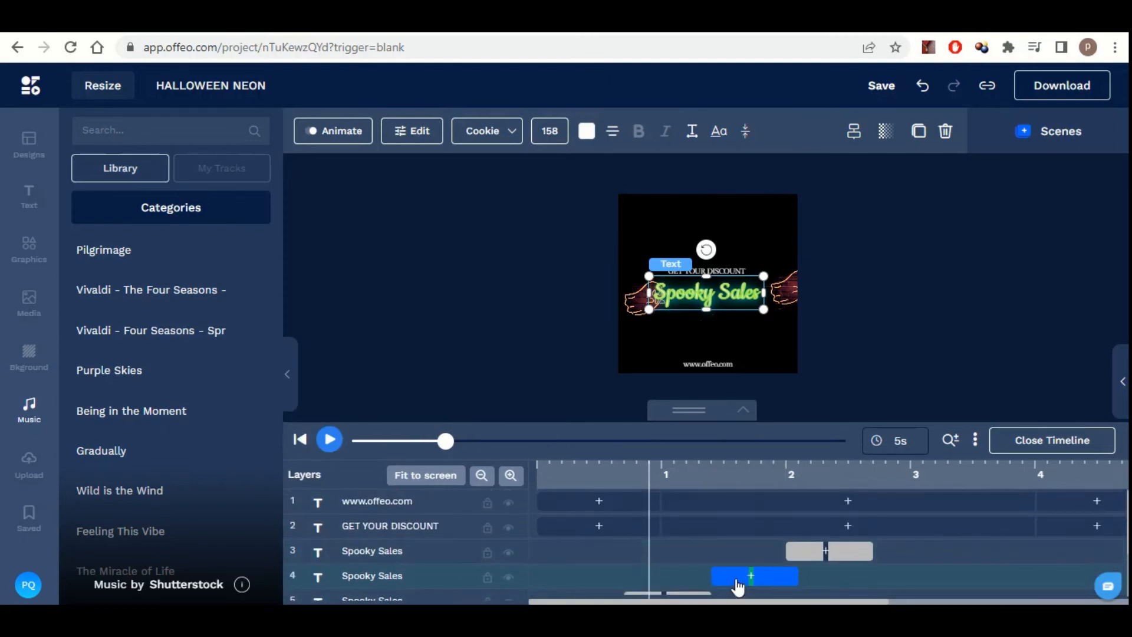
drag(737, 581, 912, 578)
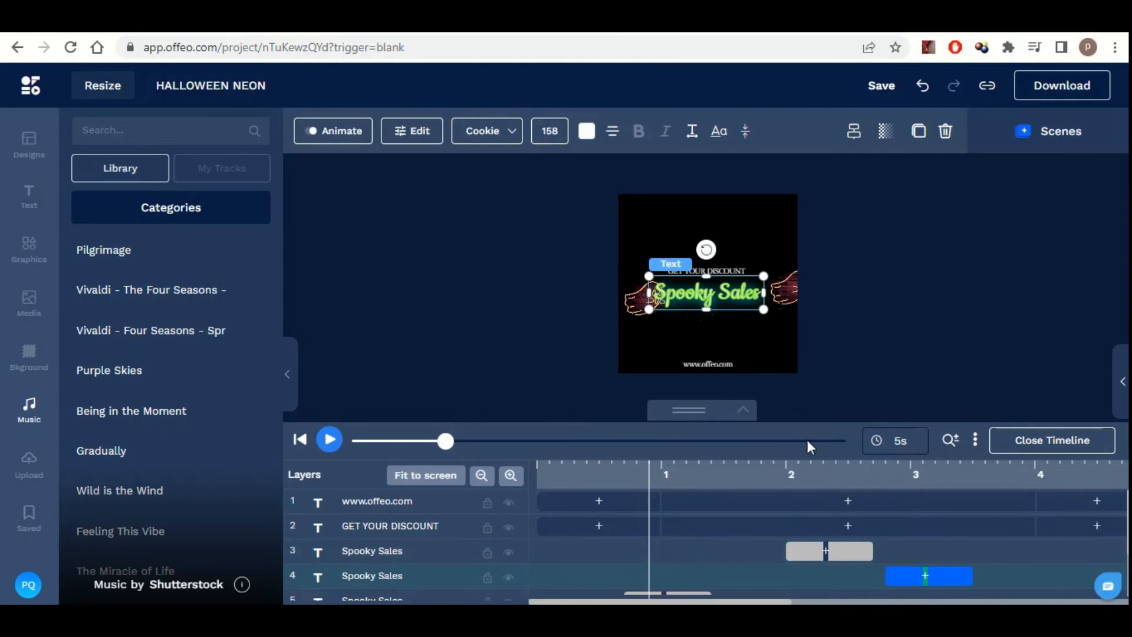
Close the gaps between the "Spooky Sales" clips by starting the unfilled copy at about 1.4 s and the filled copy at about 2.1 s.
scroll(807, 510, down, 3)
scroll(809, 520, up, 3)
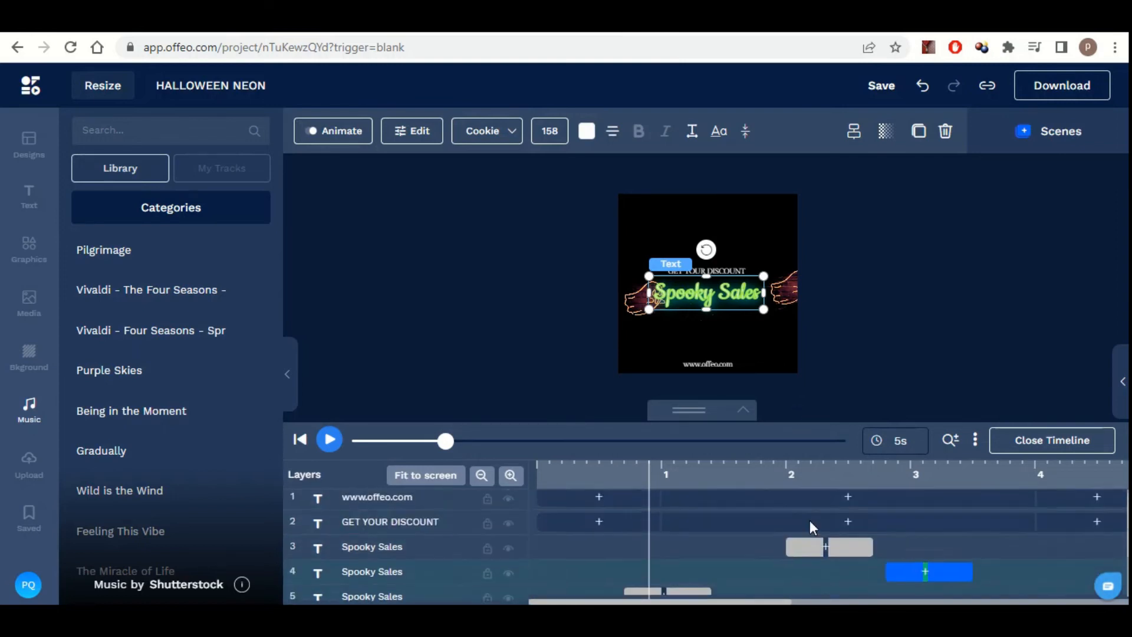
drag(755, 566, 731, 564)
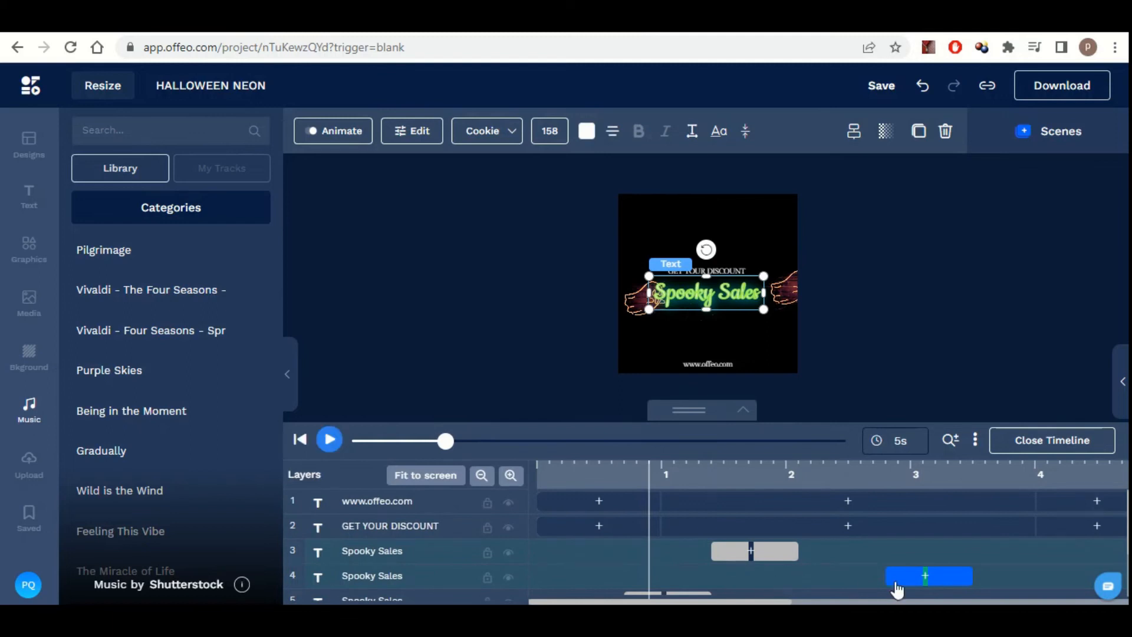
drag(920, 586, 830, 584)
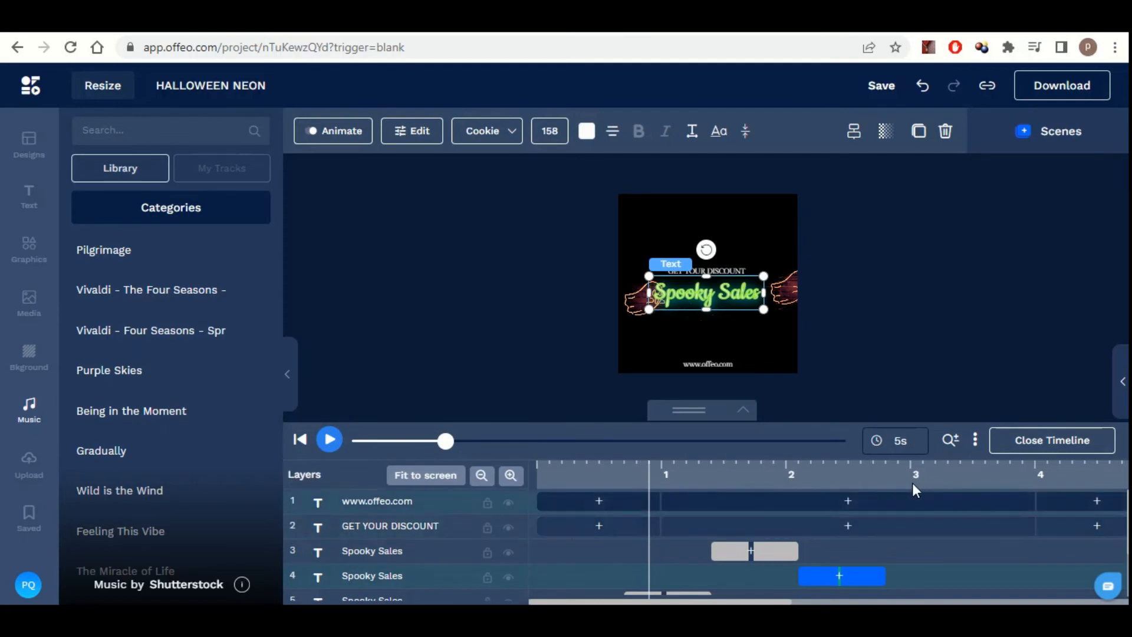
Play the video from the start to check the flickering headline, stop at about 3.5 s and hide the timeline.
click(302, 439)
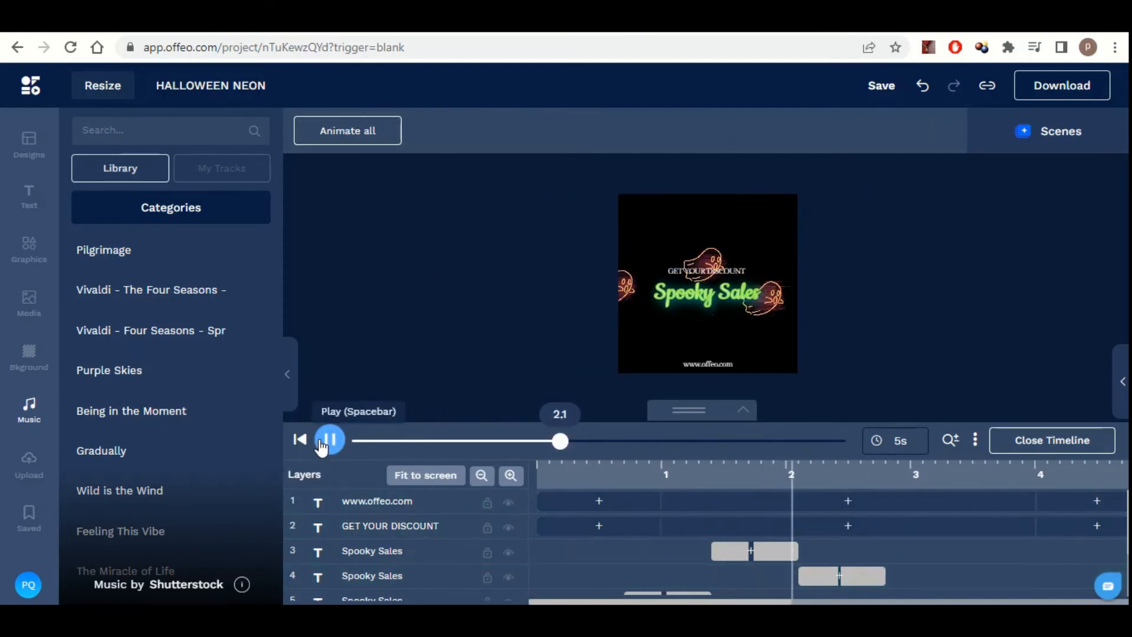
click(322, 447)
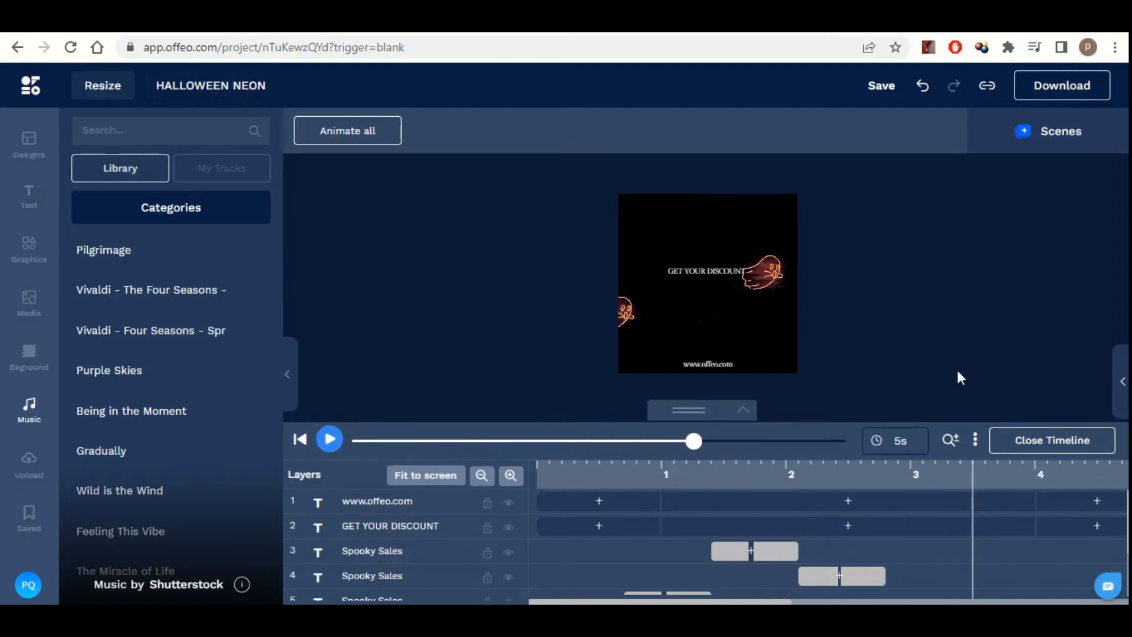
click(1034, 444)
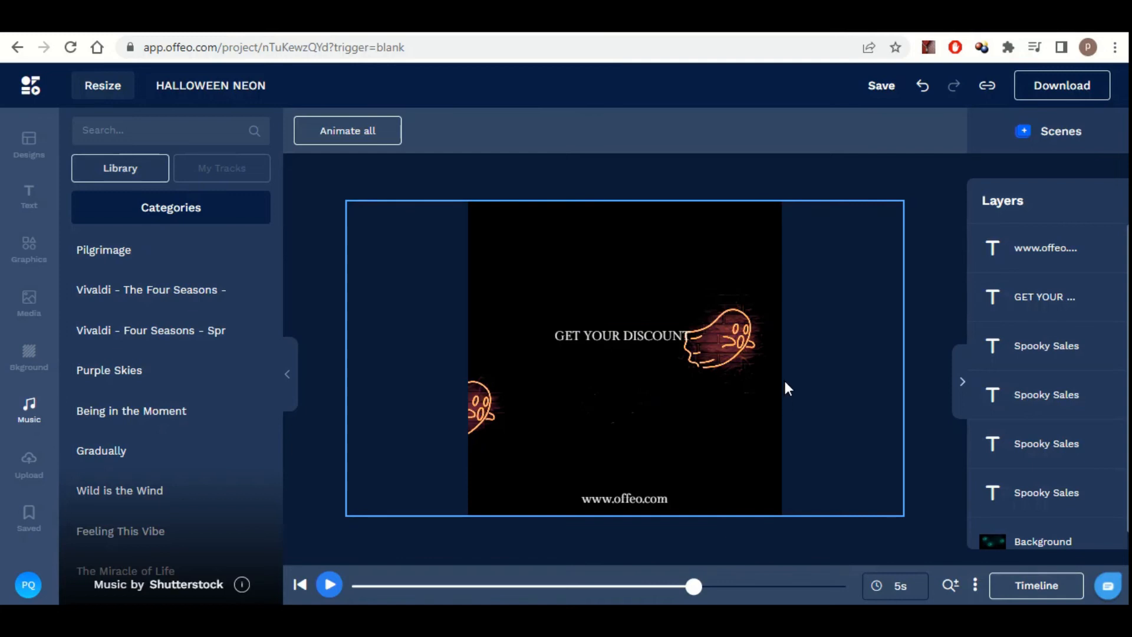
Replay the video from the start, pause it at about 3.5 s and reopen the timeline.
click(299, 585)
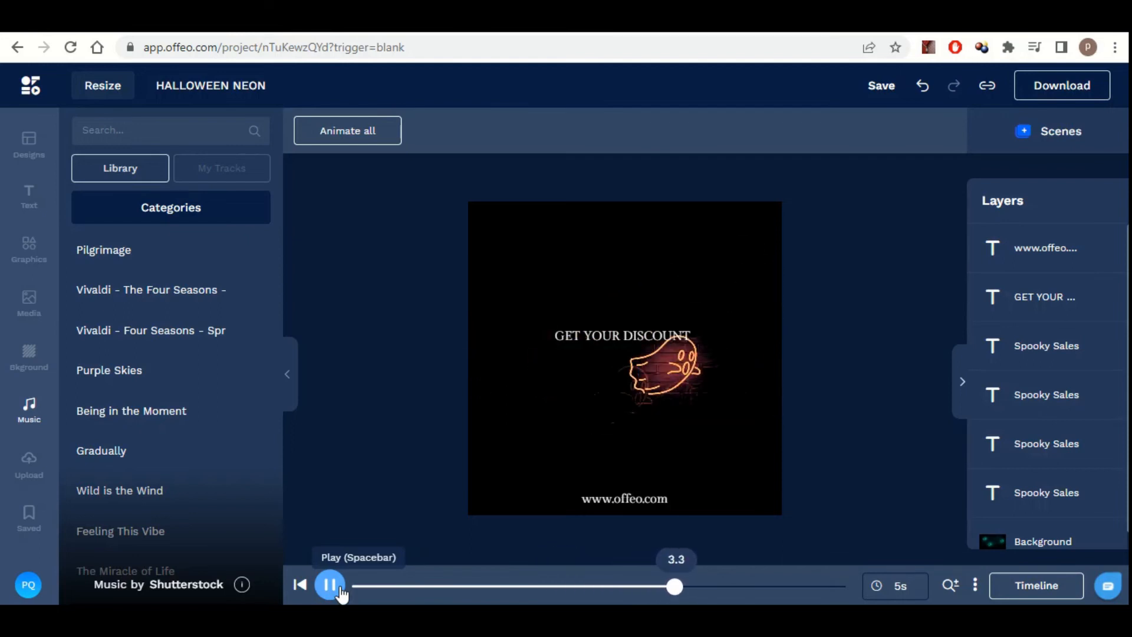
click(340, 590)
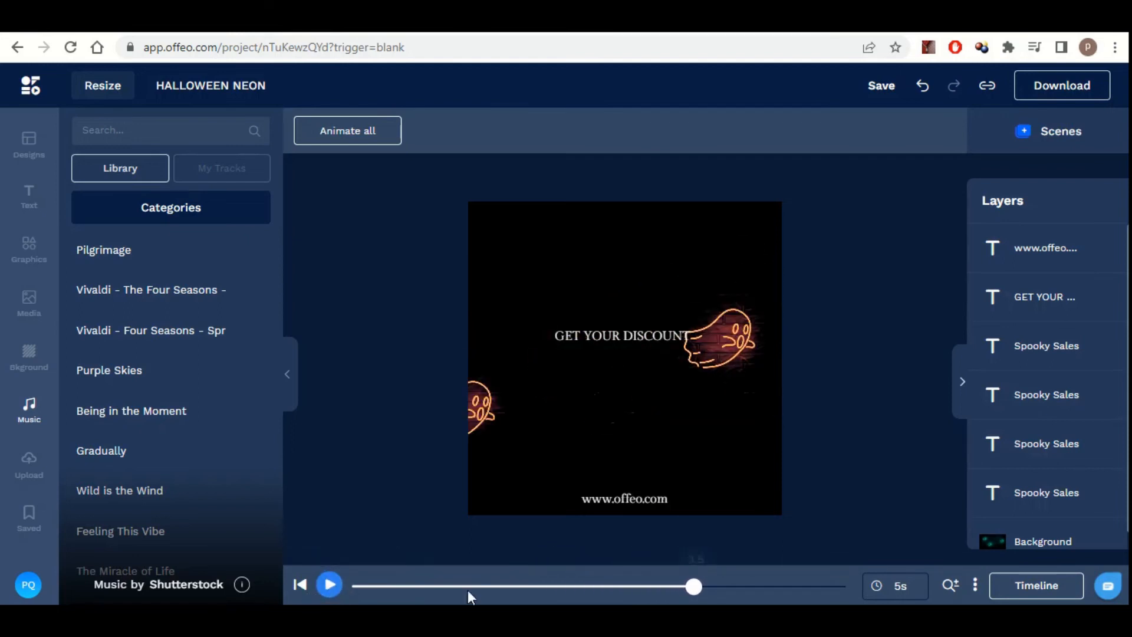
click(1055, 590)
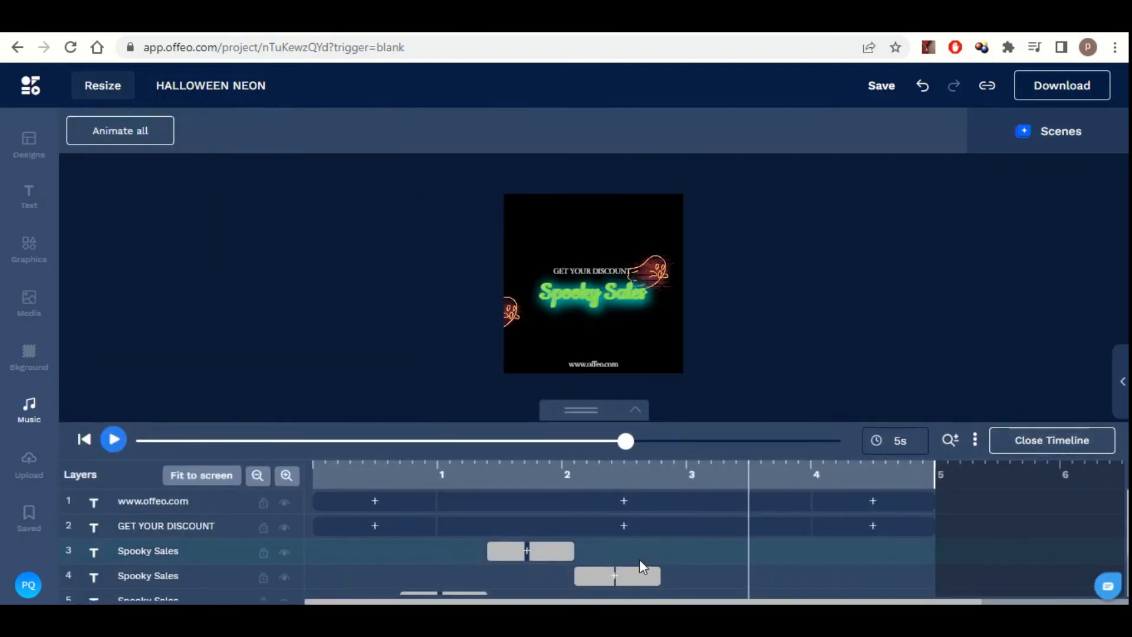
Lengthen the first "Spooky Sales" clip to 1 s, run the second from 1 s to about 1.9 s, and extend the third to about 0.9 s.
scroll(639, 559, down, 2)
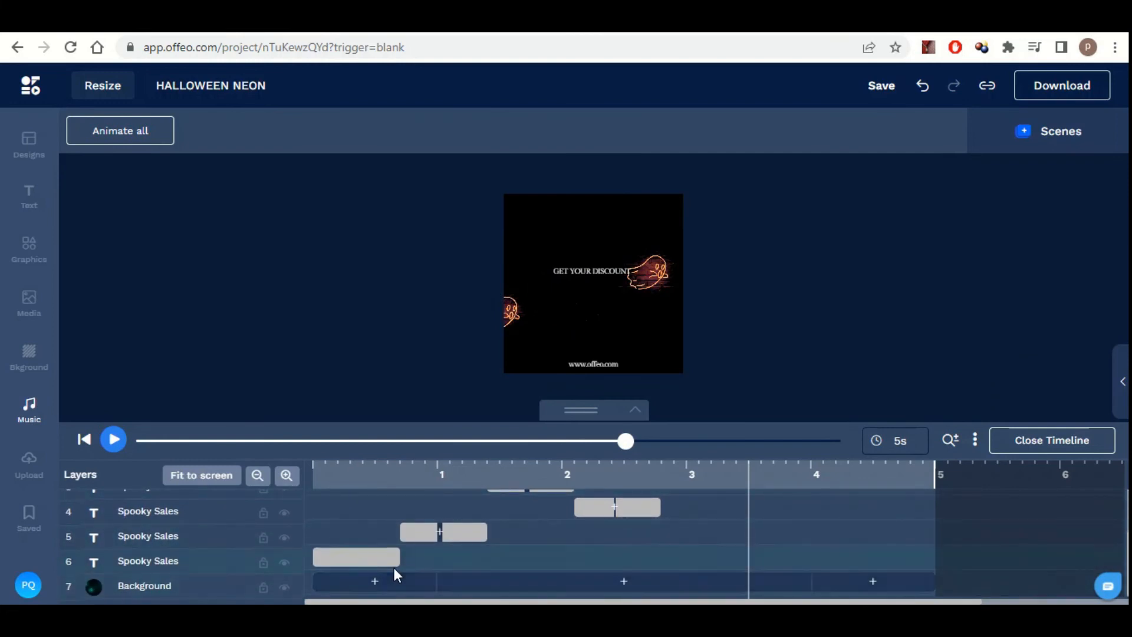
drag(396, 559, 457, 543)
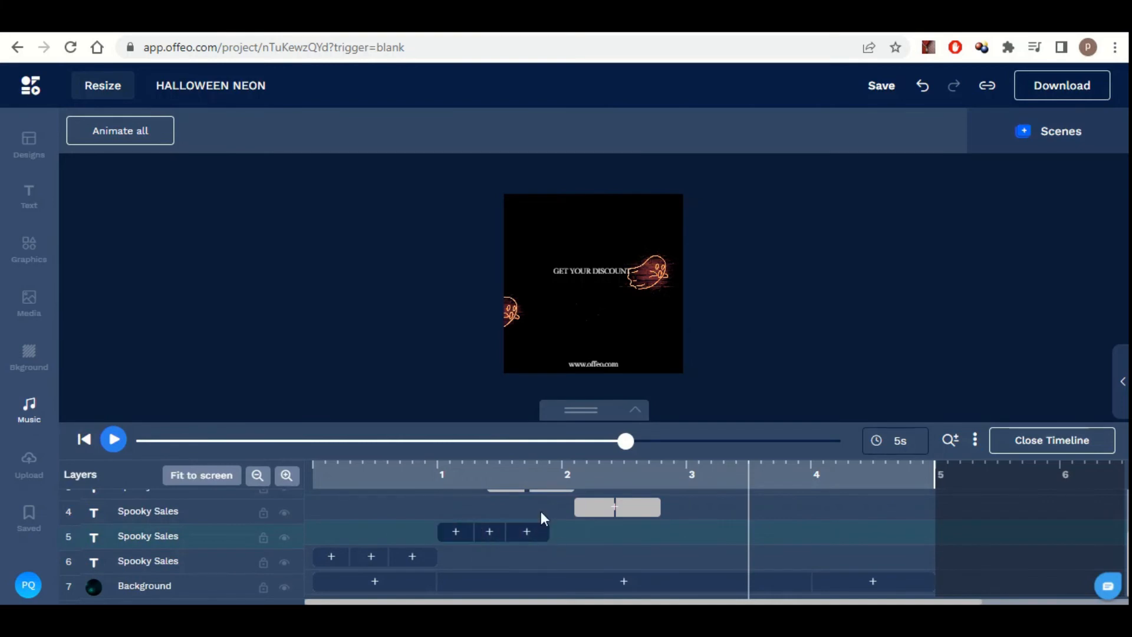
scroll(599, 525, up, 2)
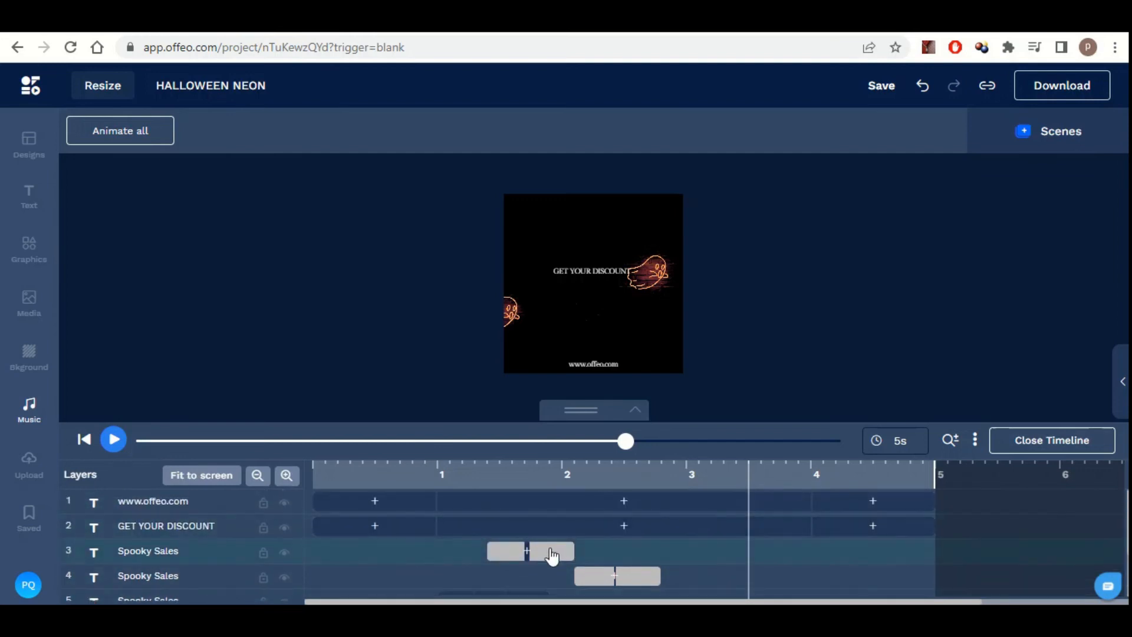
scroll(579, 559, down, 2)
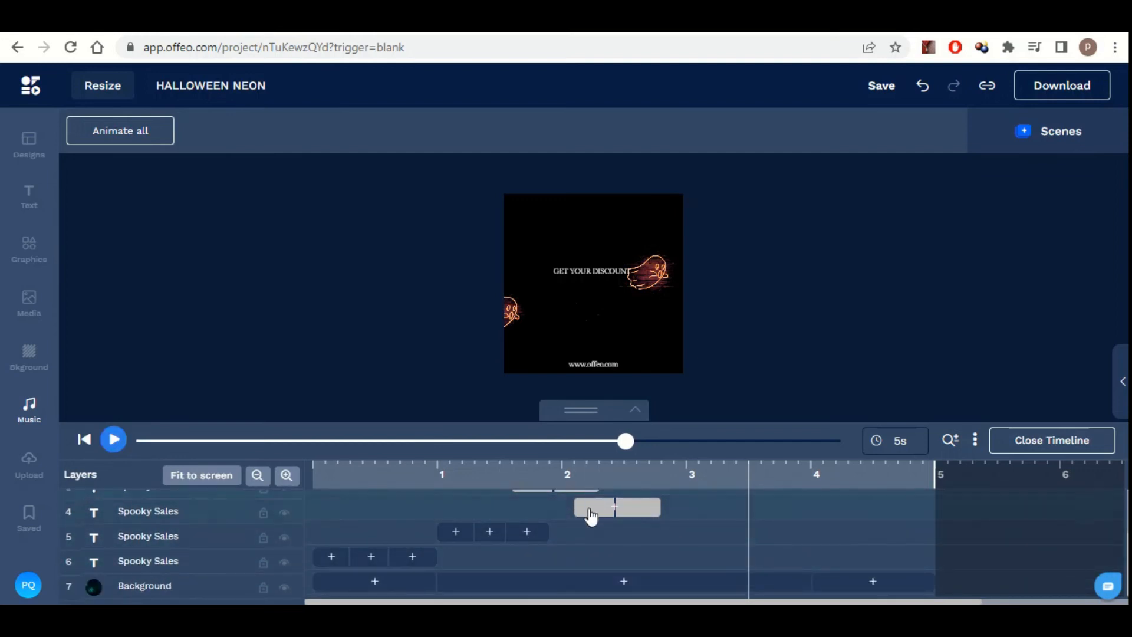
scroll(591, 517, up, 2)
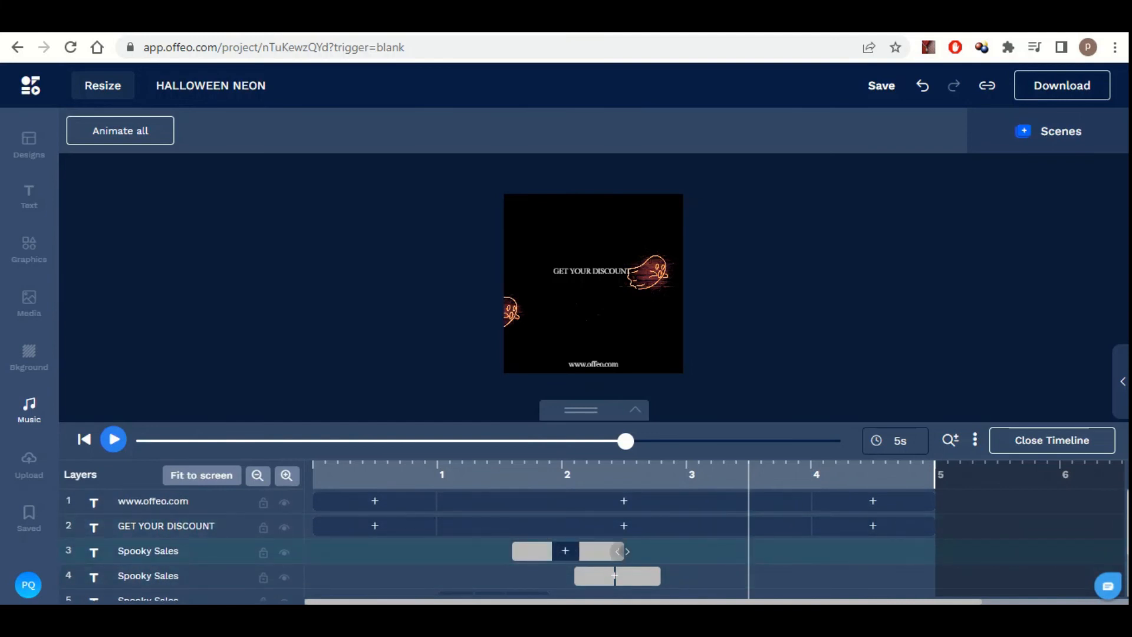
scroll(600, 540, down, 2)
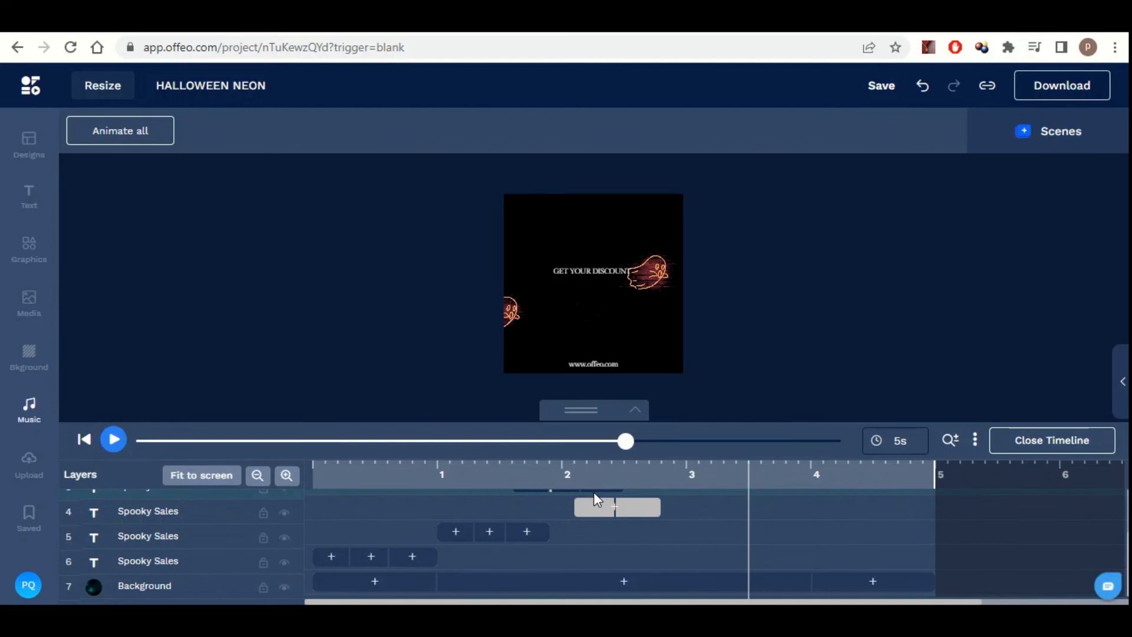
scroll(596, 500, up, 2)
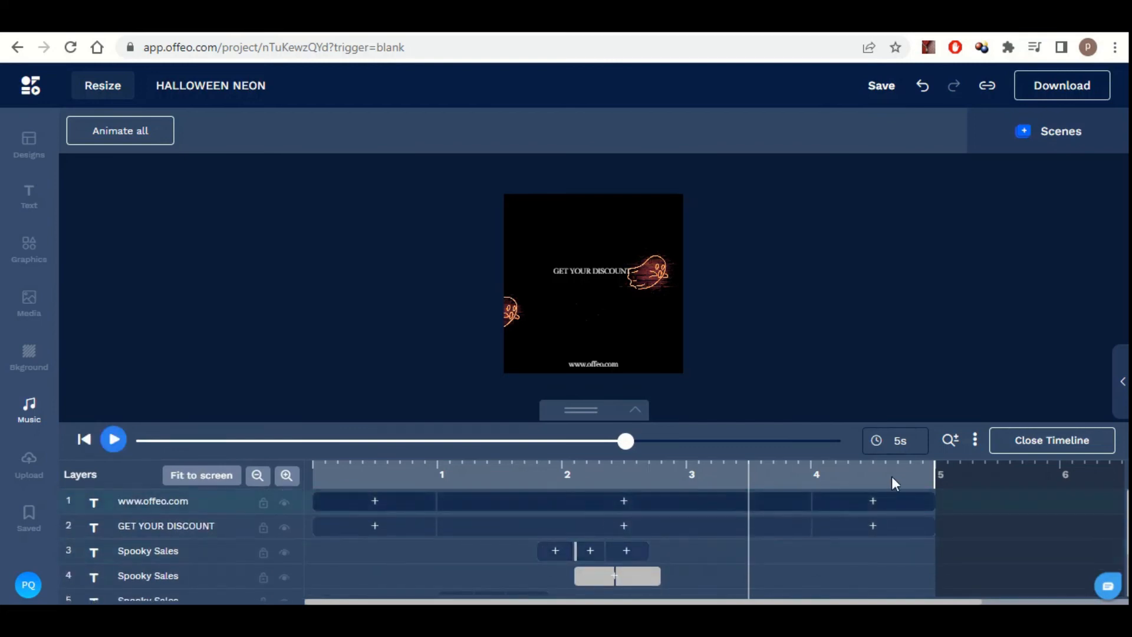
Start the third "Spooky Sales" clip at about 1.9 s and set the fourth to run from about 2.8 s to 4 s.
mouse_move(951, 440)
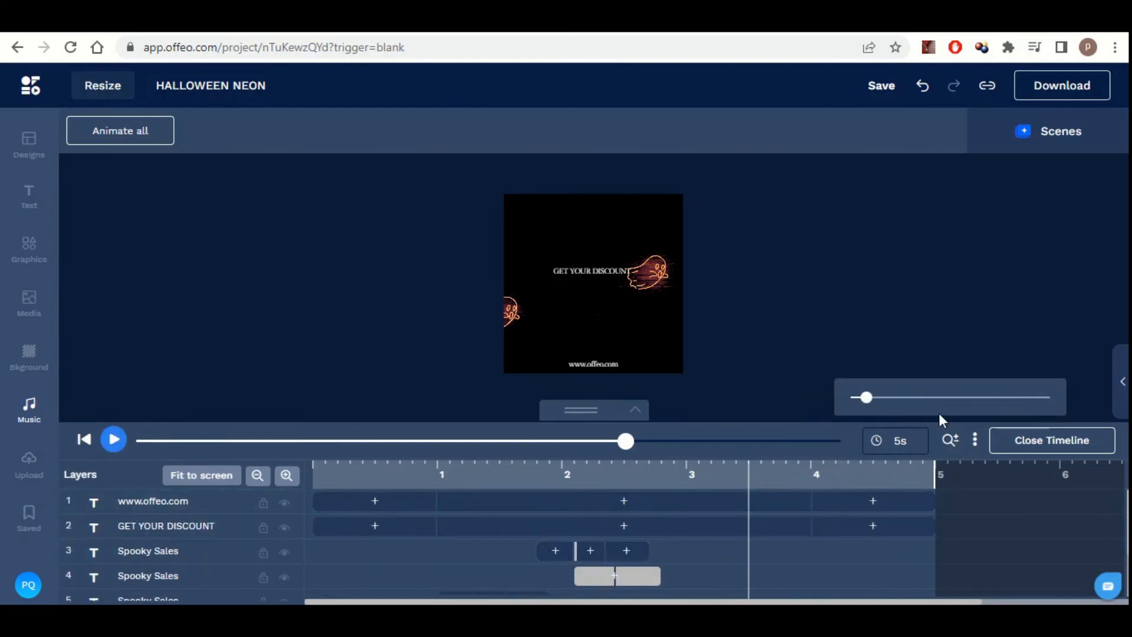
drag(868, 401, 873, 406)
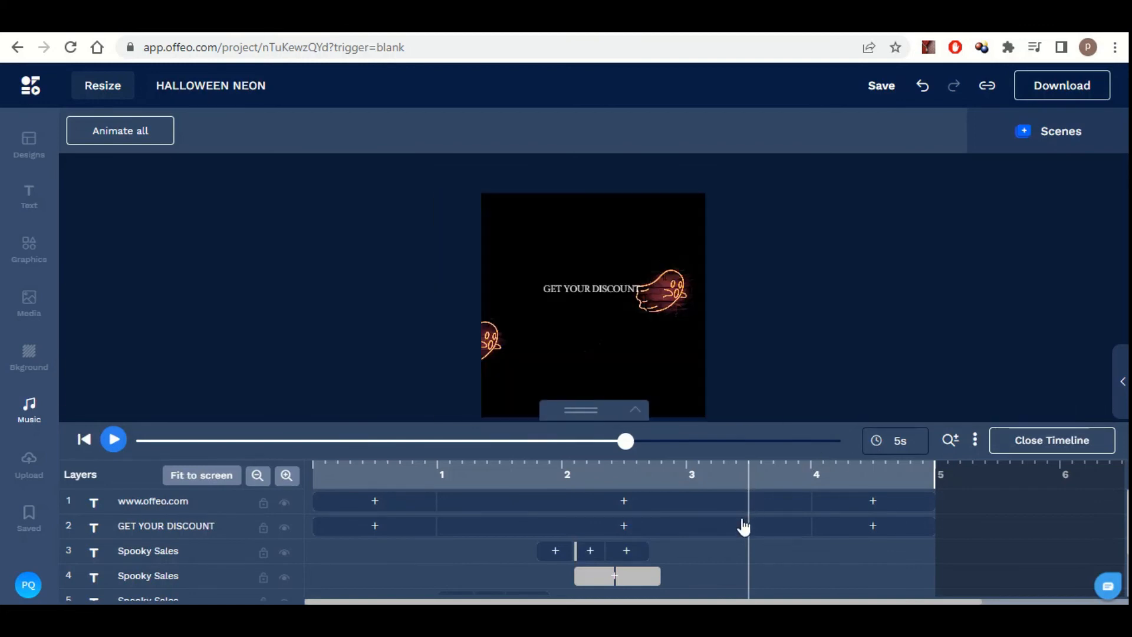
click(251, 480)
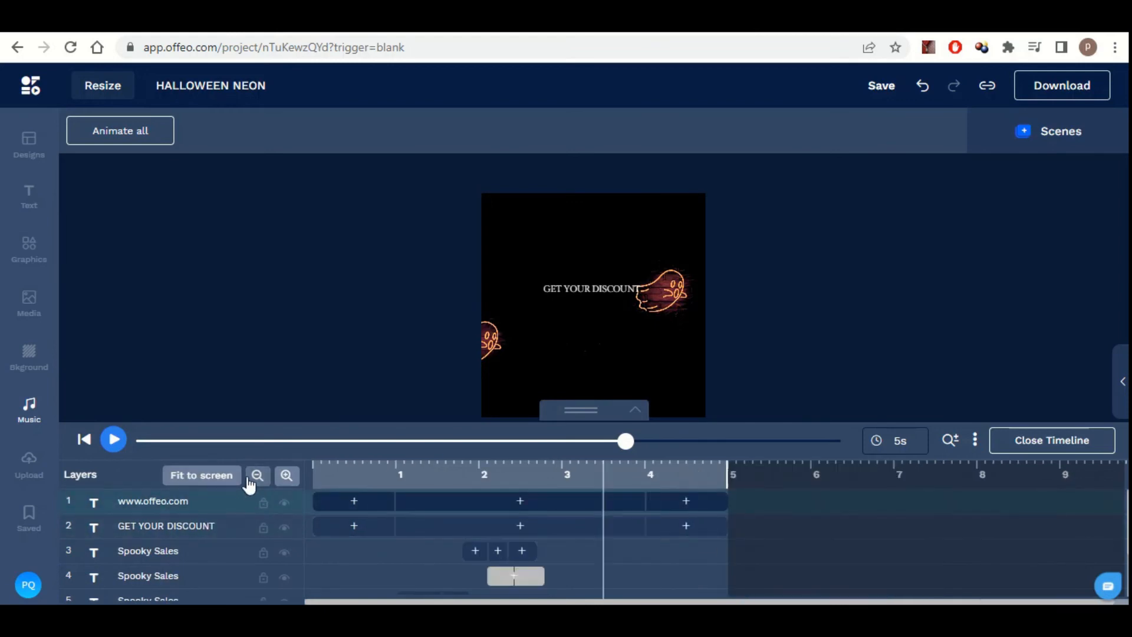
scroll(547, 585, down, 3)
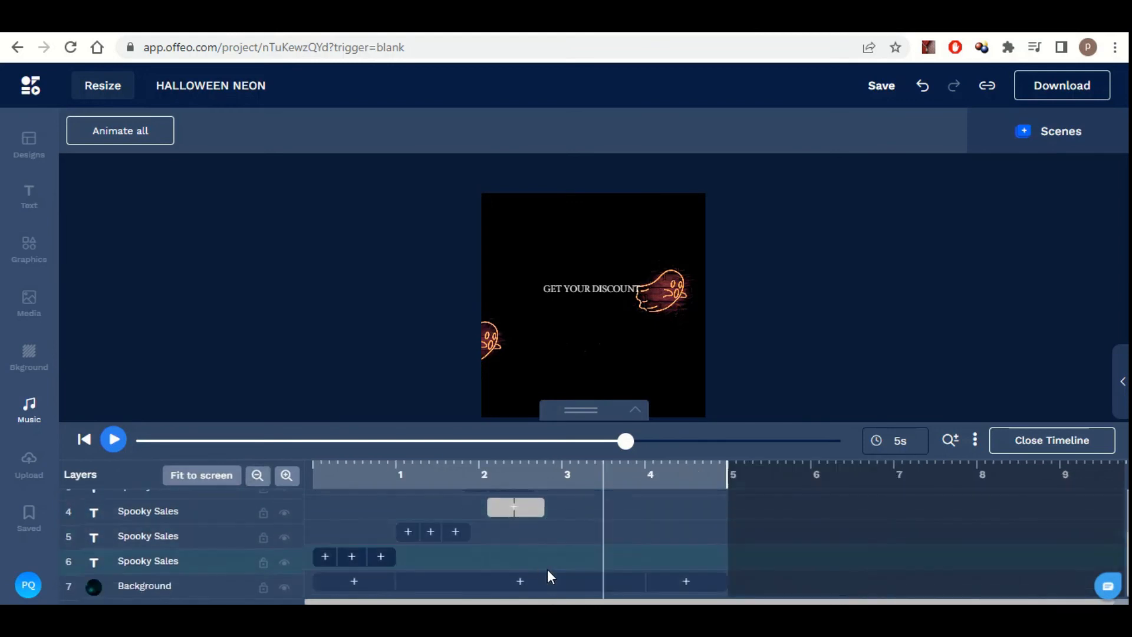
drag(536, 508, 520, 517)
scroll(532, 533, up, 3)
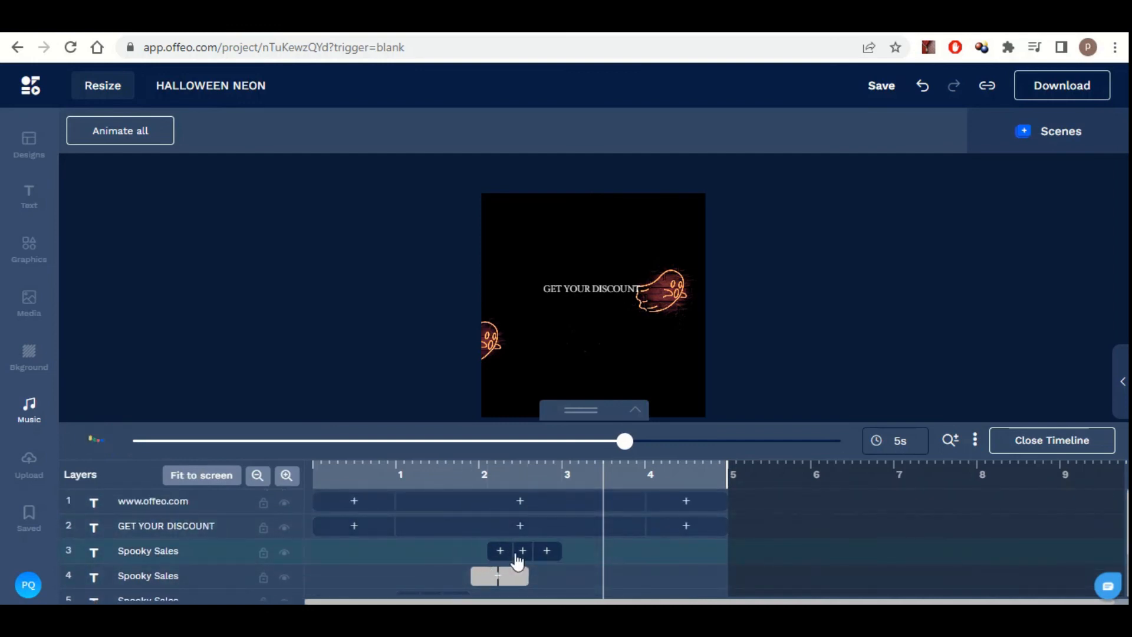
drag(494, 576, 569, 580)
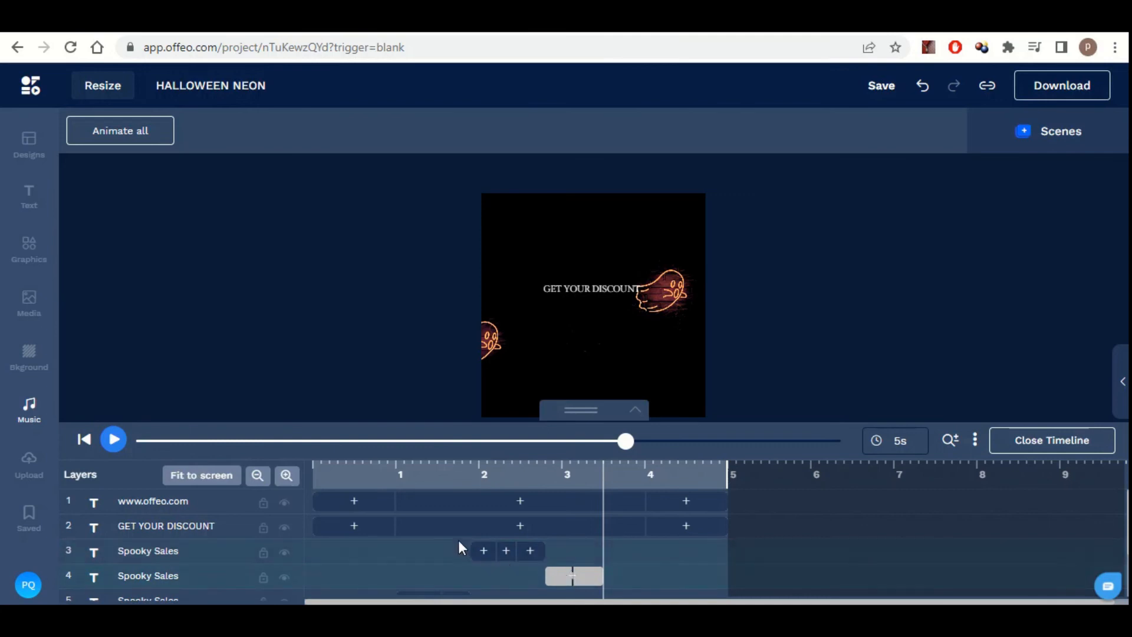
scroll(461, 542, down, 3)
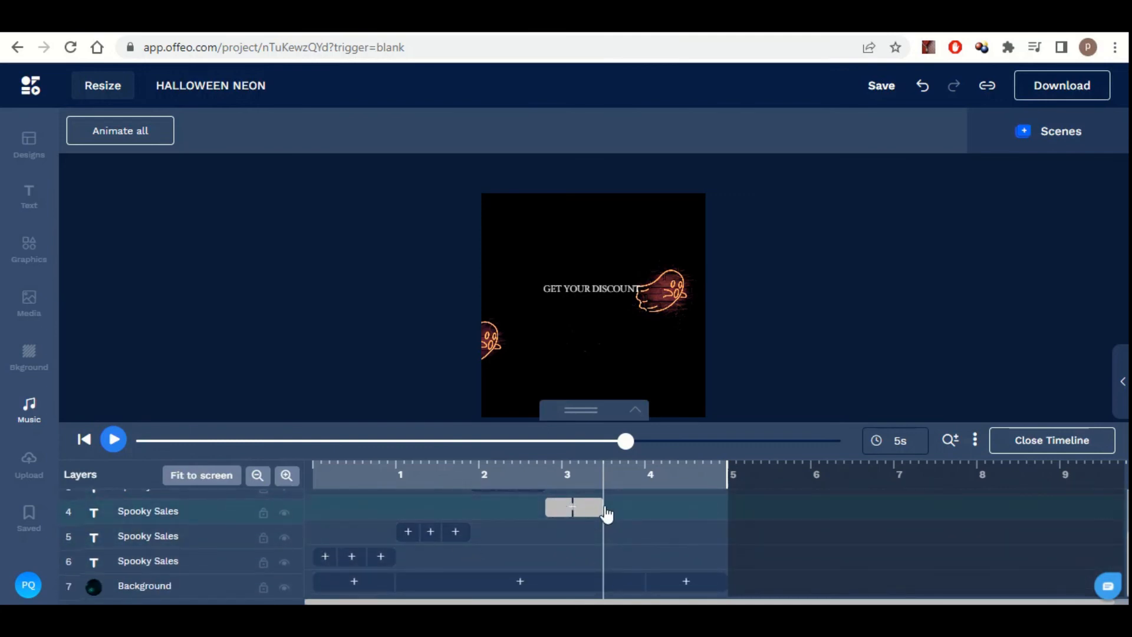
click(587, 474)
drag(603, 508, 647, 512)
Play the video from the start, replay it from about 0.4 s and pause at about 2.3 s to check the retimed headline.
click(86, 440)
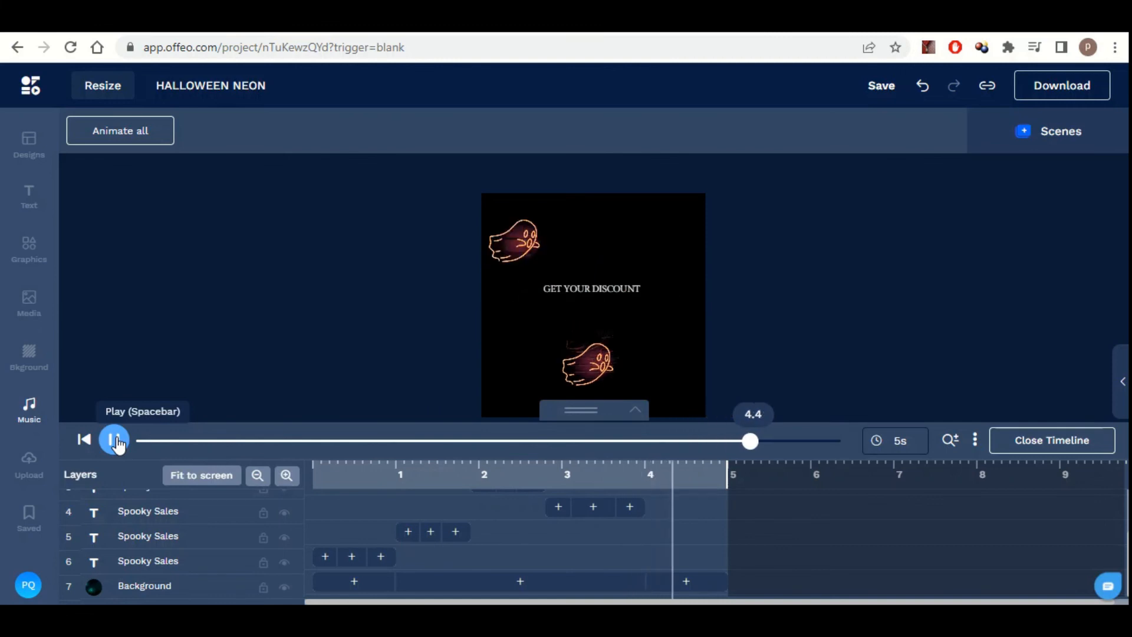
click(446, 477)
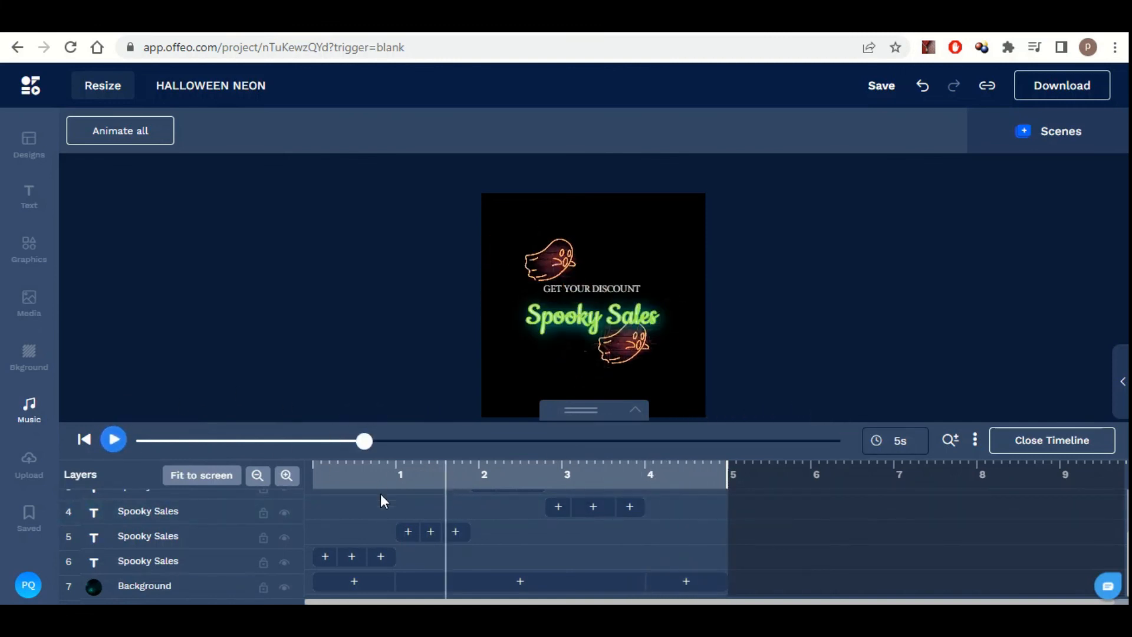
click(348, 475)
click(112, 444)
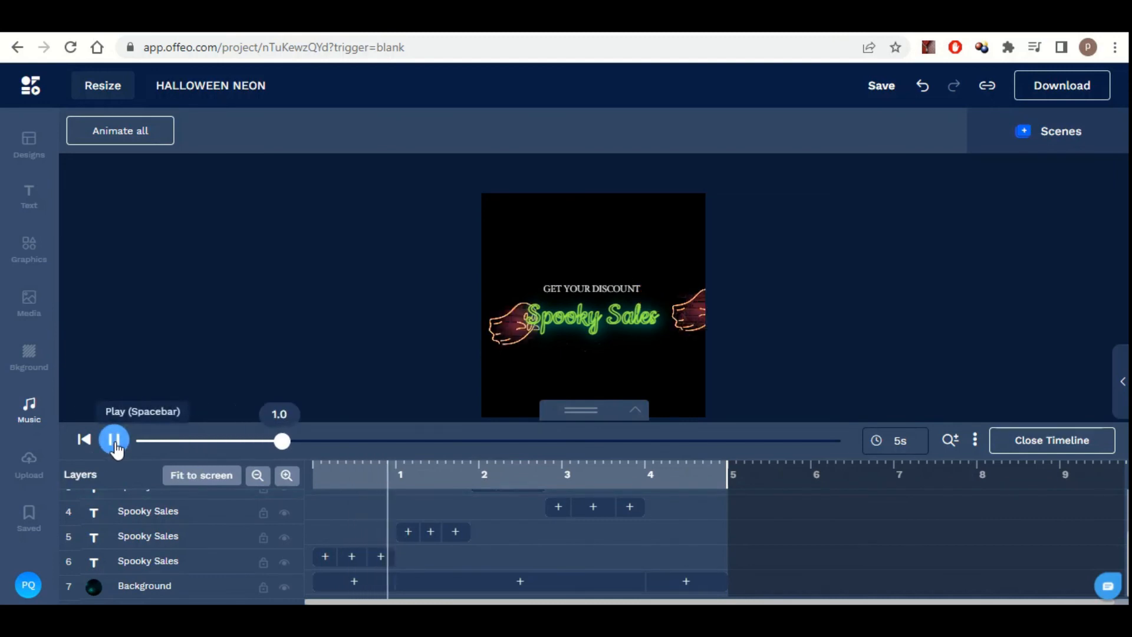
click(114, 441)
Inspect the outlined "Spooky Sales" text at about 2.3 s, play on to about 3.2 s and select the filled clip there.
click(578, 319)
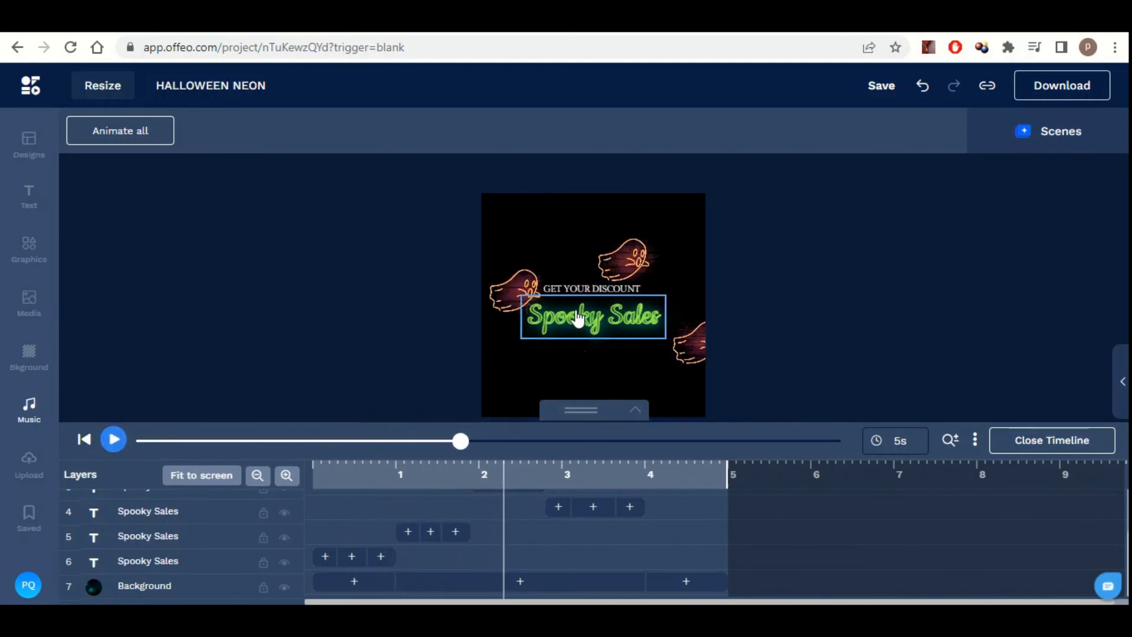
click(567, 324)
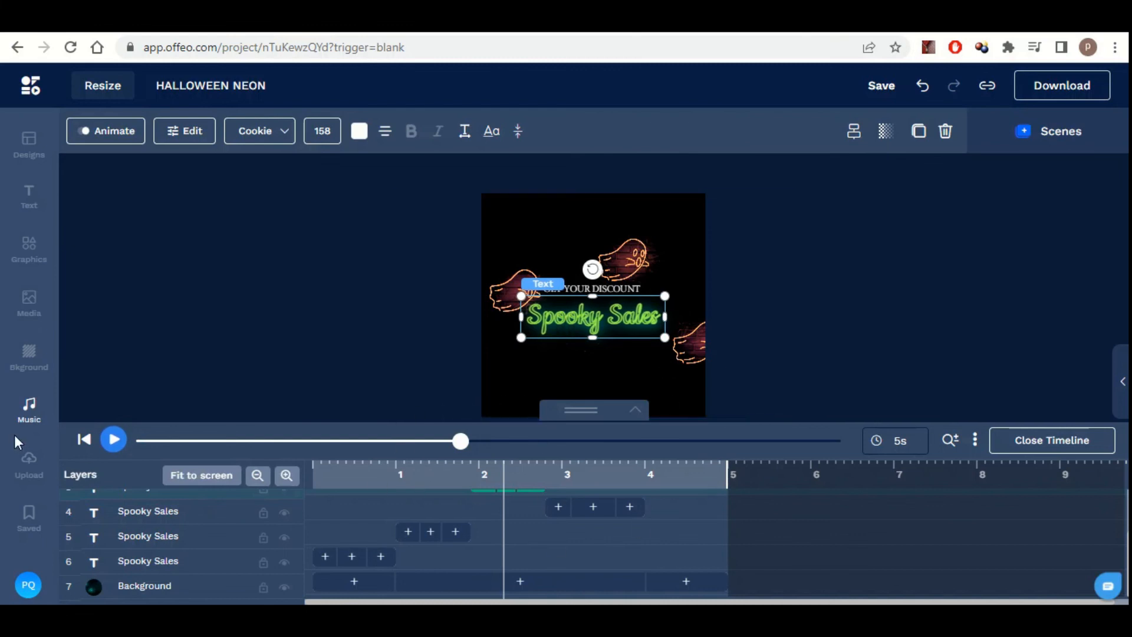
click(114, 440)
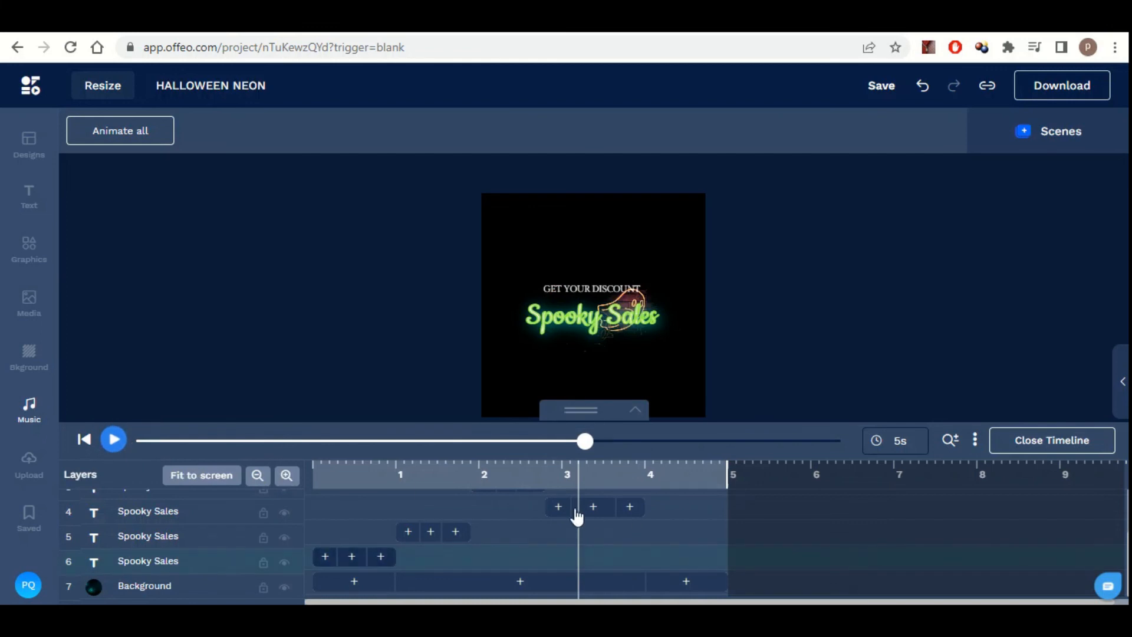
click(177, 512)
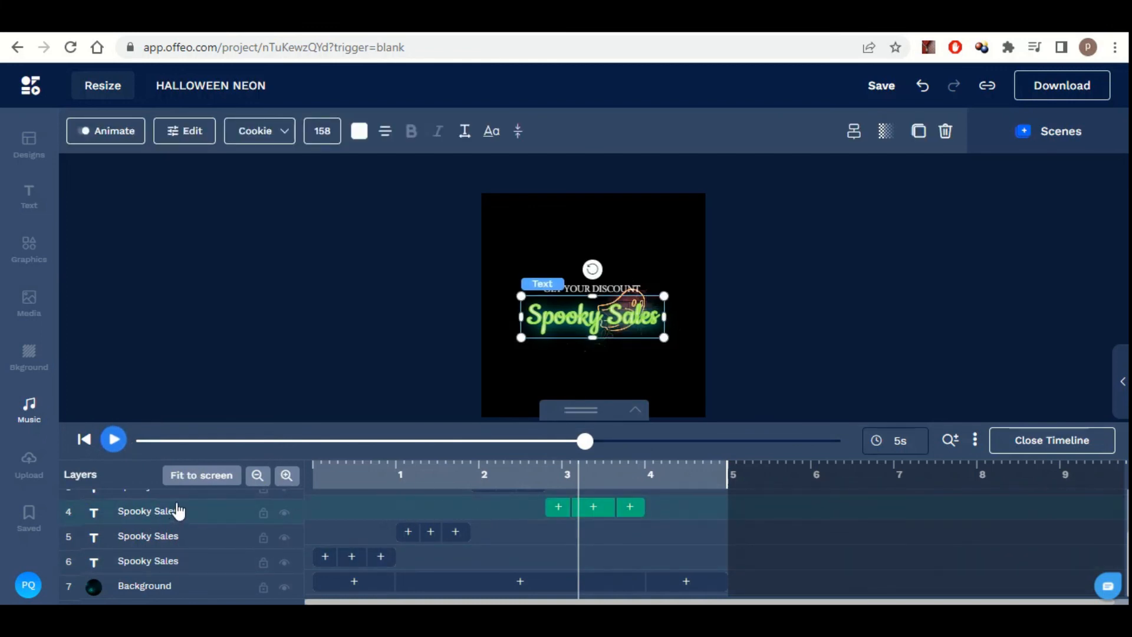
Play the video repeatedly from the start with the timeline open to check the flicker between the outlined and filled headline clips.
click(84, 440)
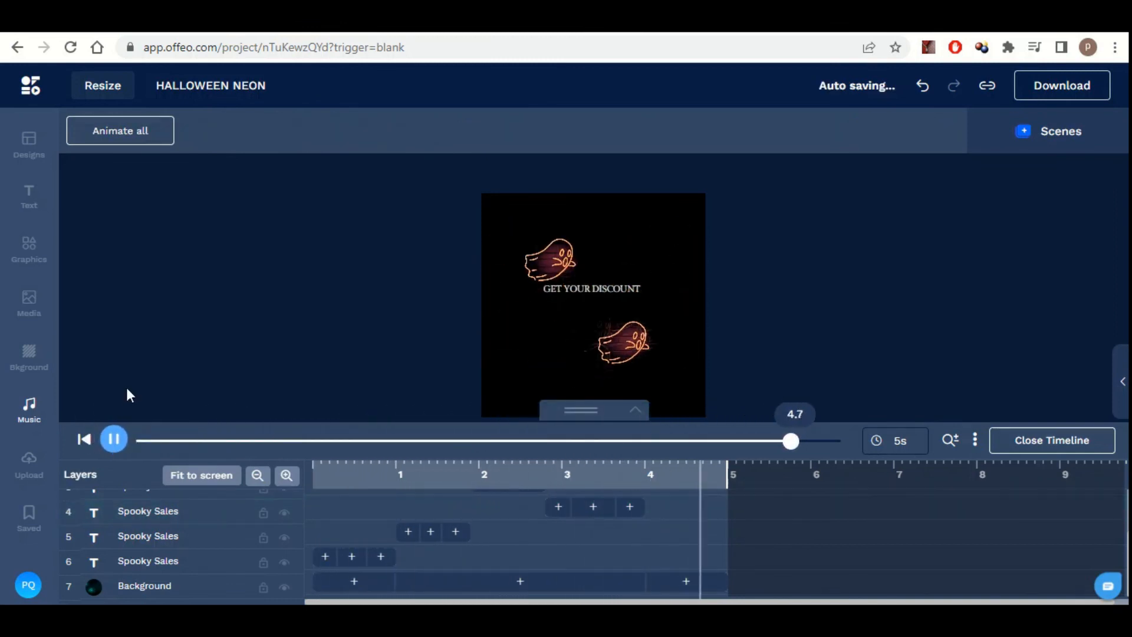
click(111, 448)
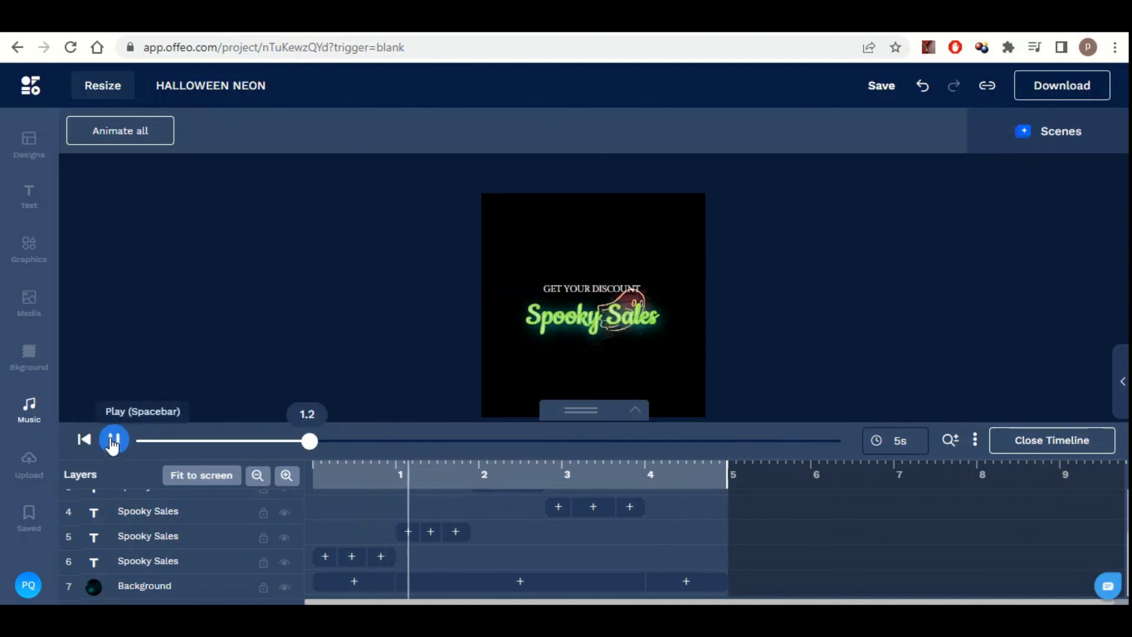
click(112, 441)
click(85, 441)
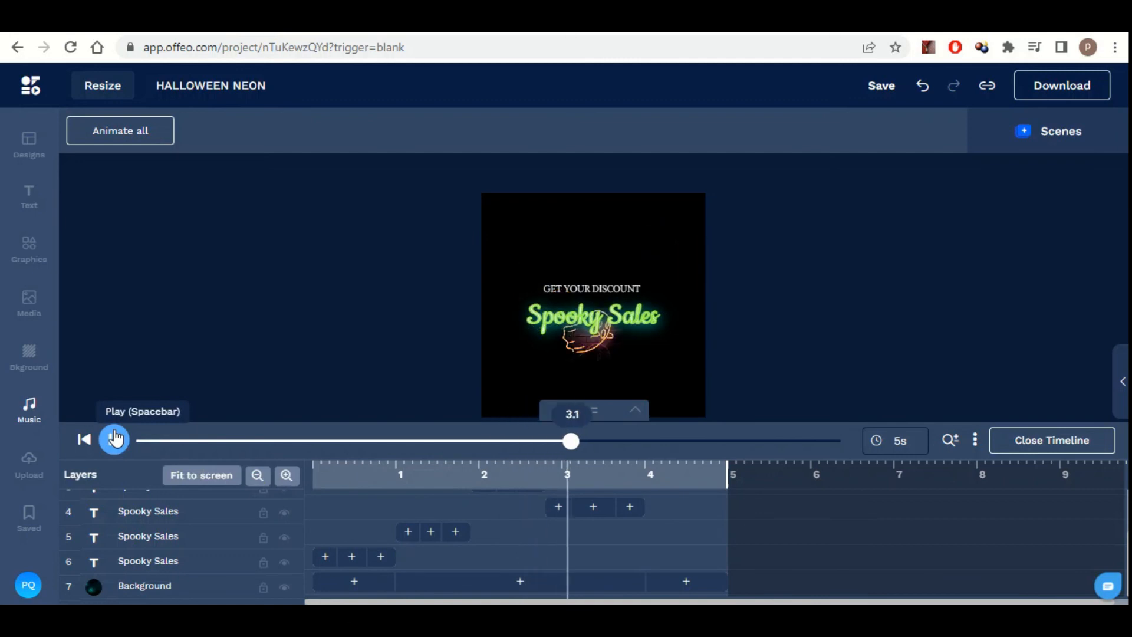
click(115, 438)
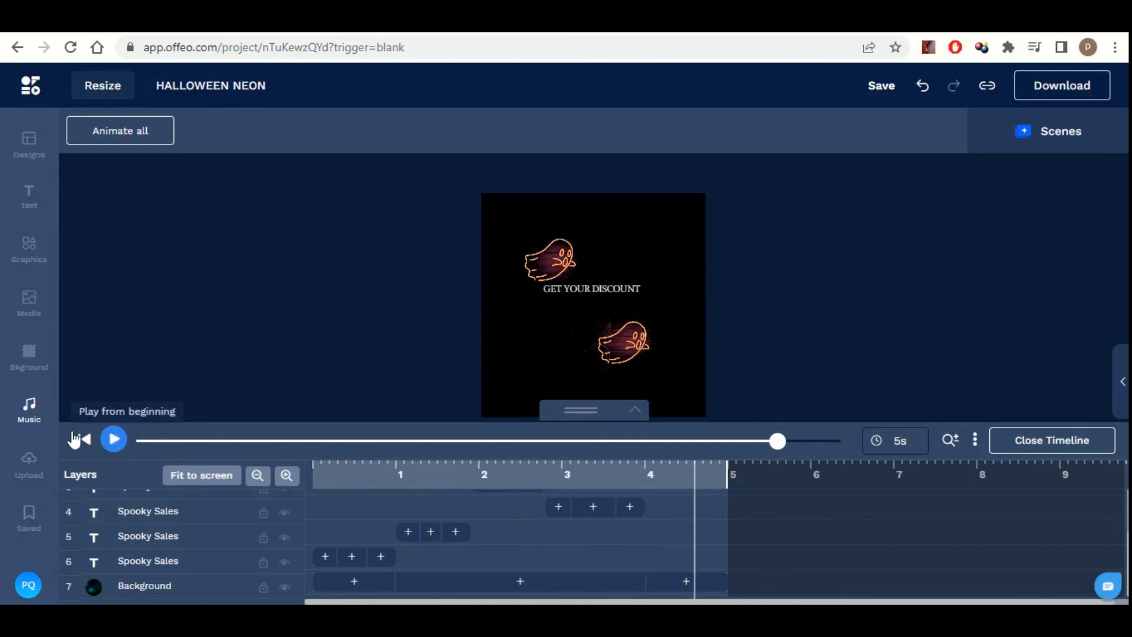
click(84, 442)
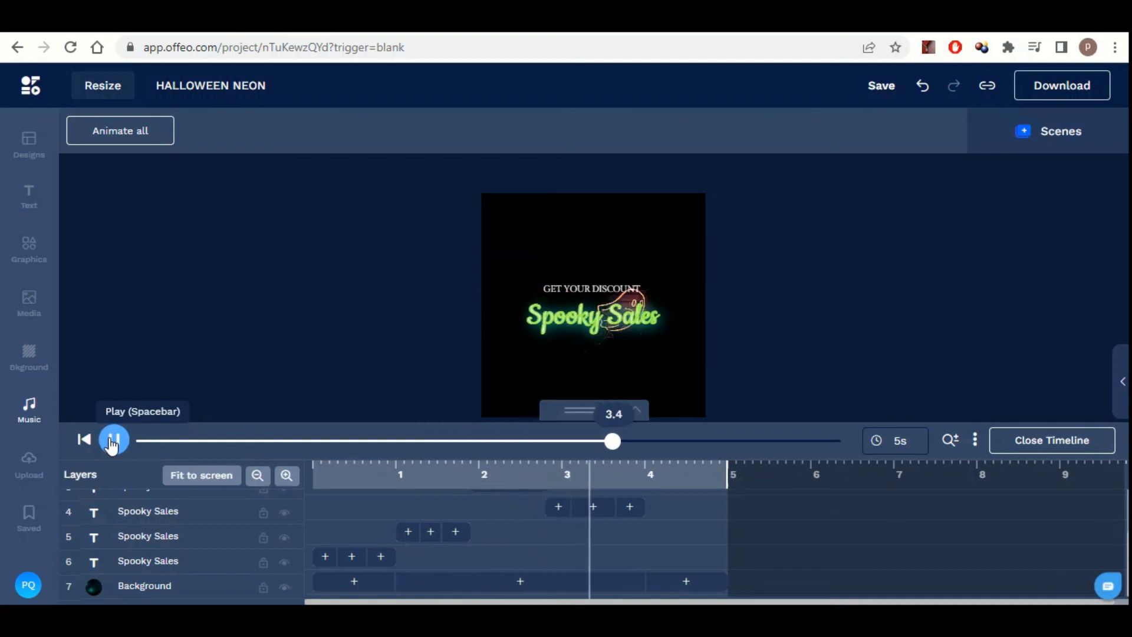
click(112, 442)
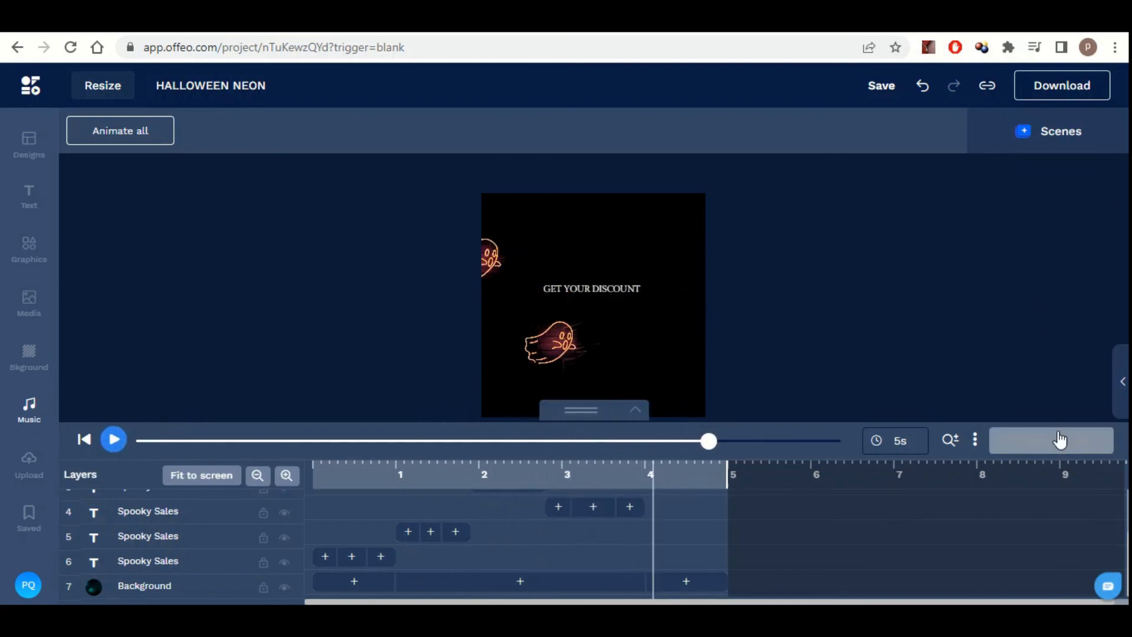
Hide the timeline and the layer list, and replay the finished video several times from the start.
click(1054, 454)
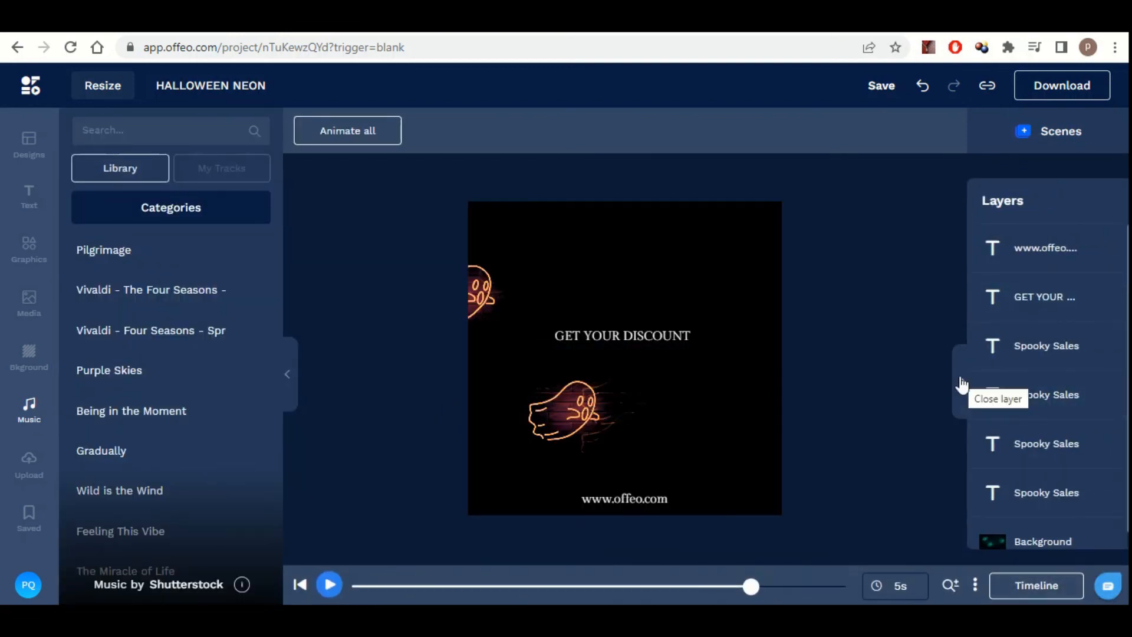
click(961, 383)
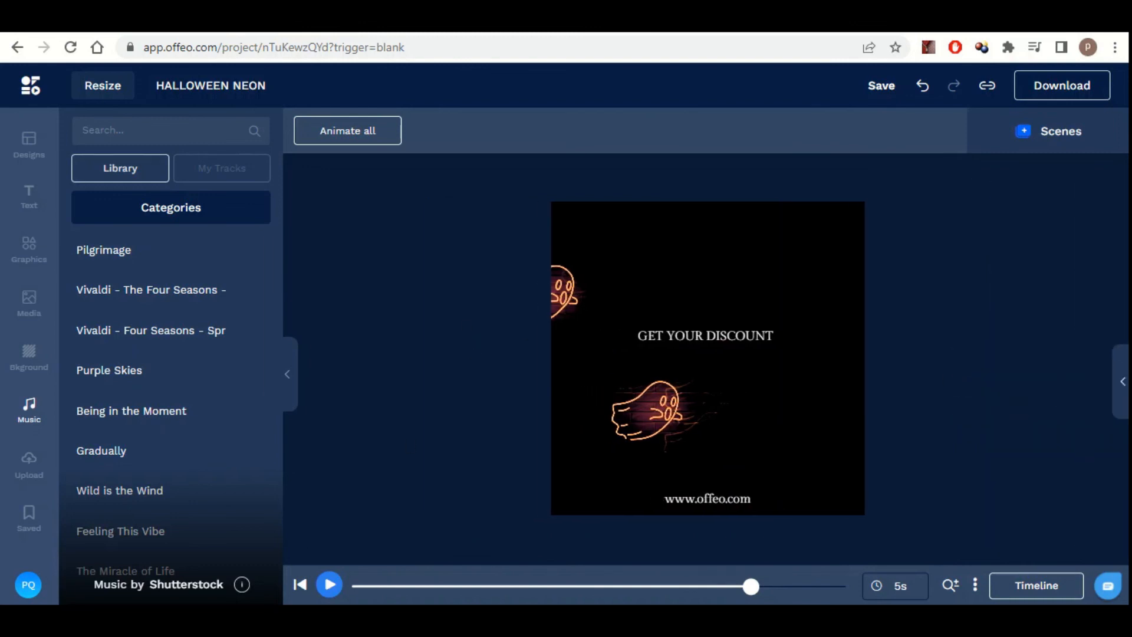
click(299, 583)
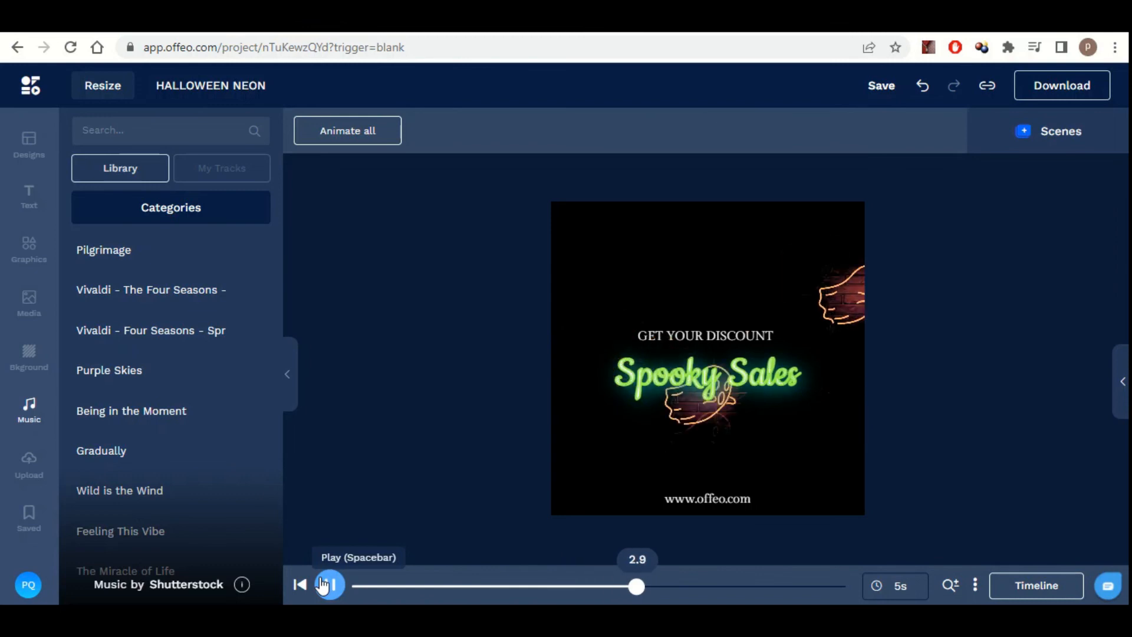
click(323, 585)
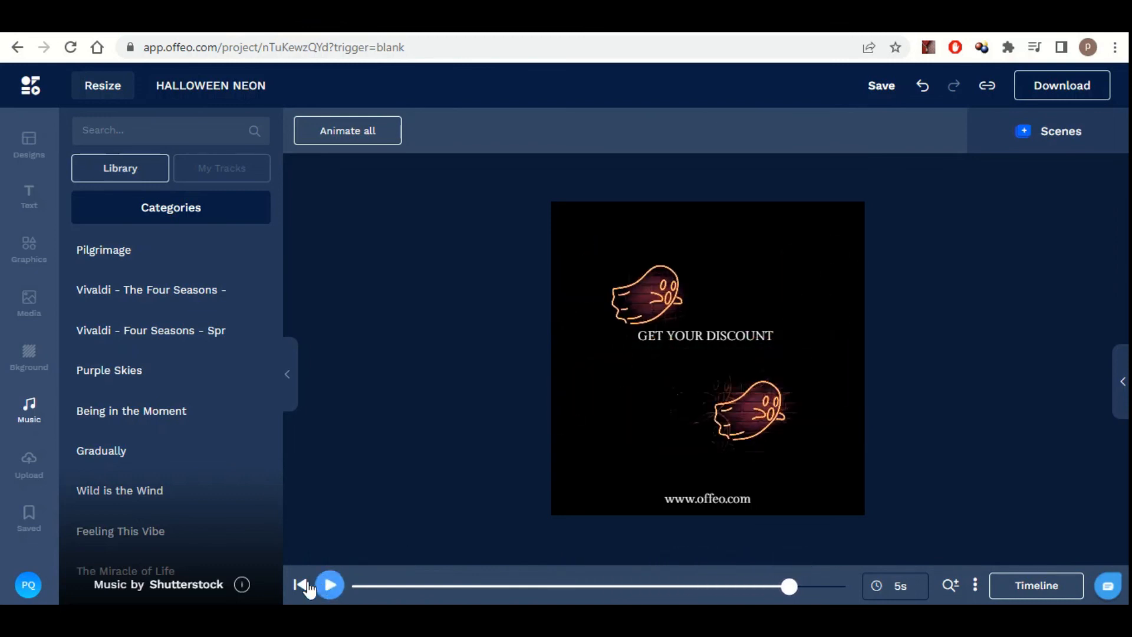
click(299, 586)
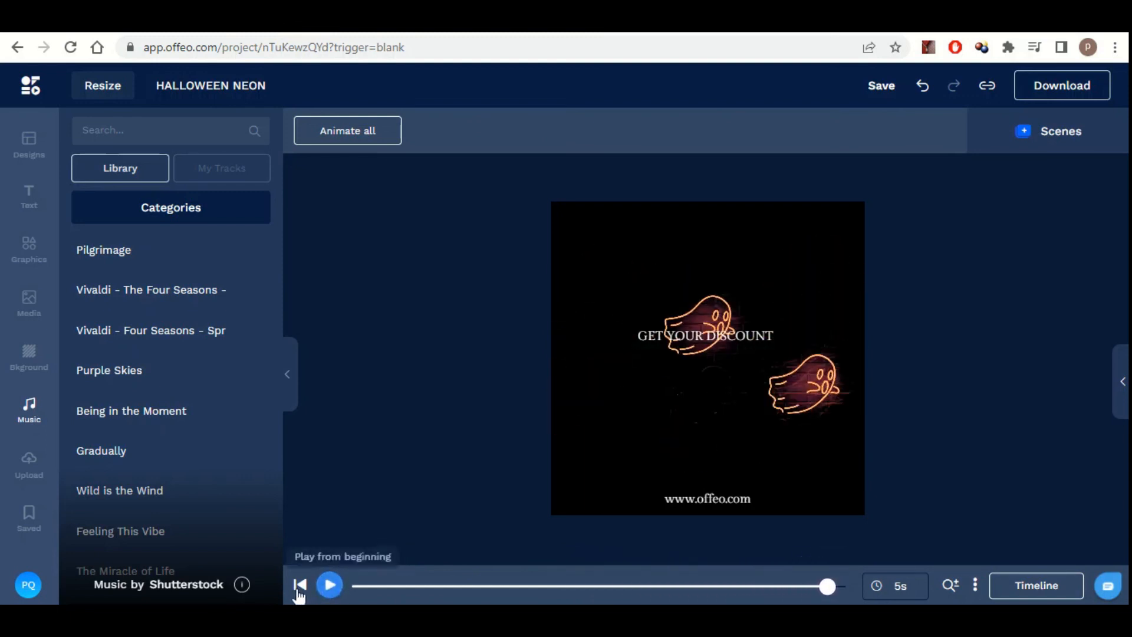
click(331, 586)
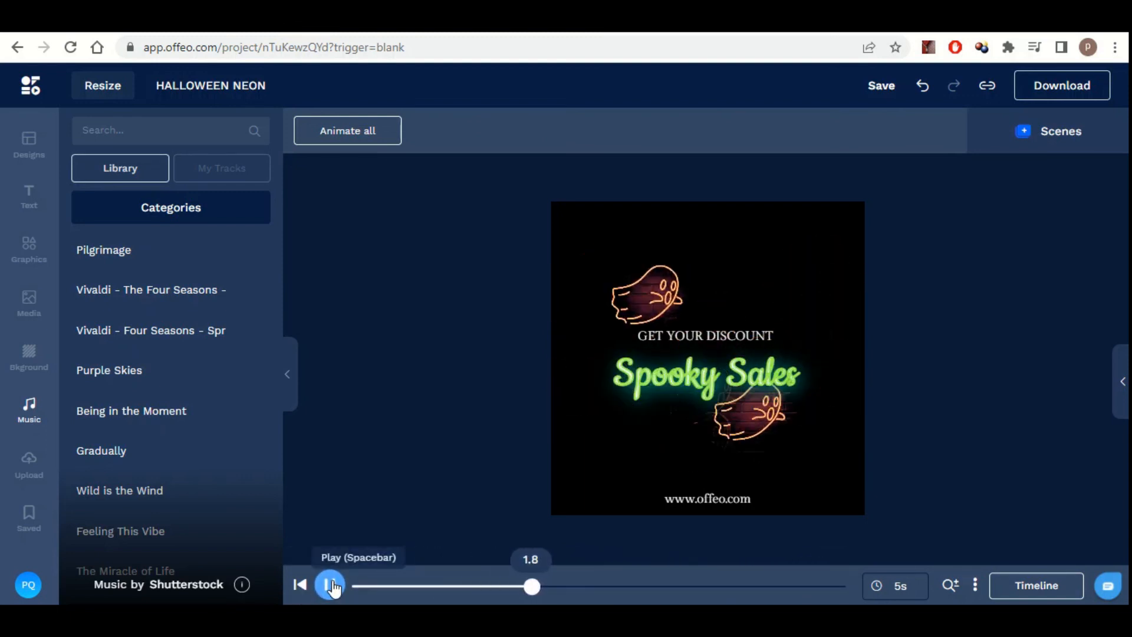
click(299, 586)
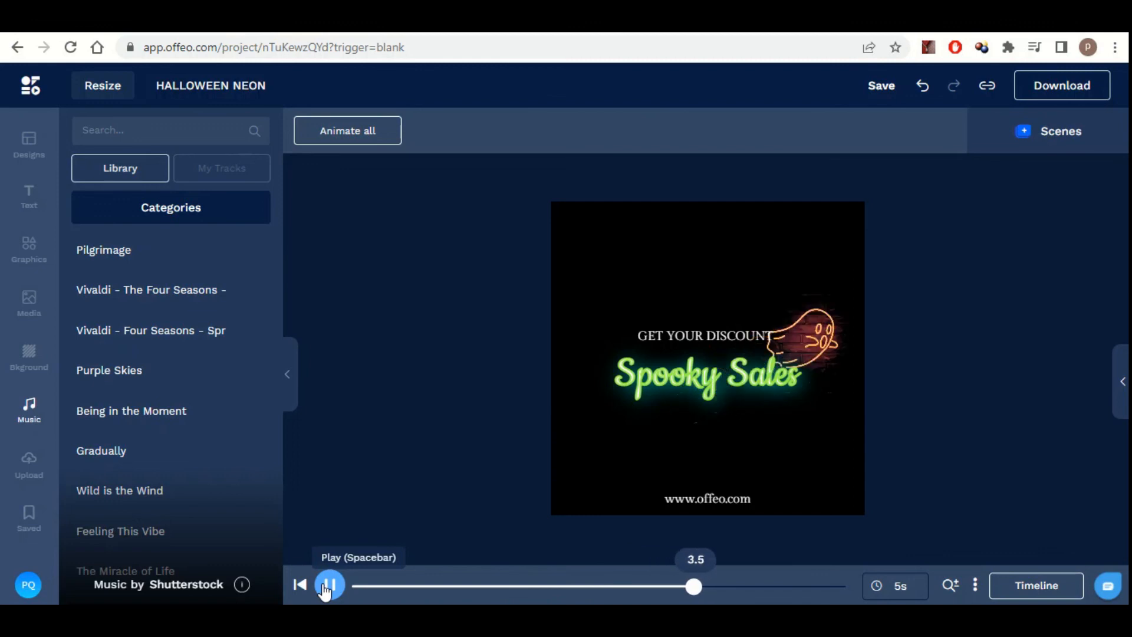
click(299, 586)
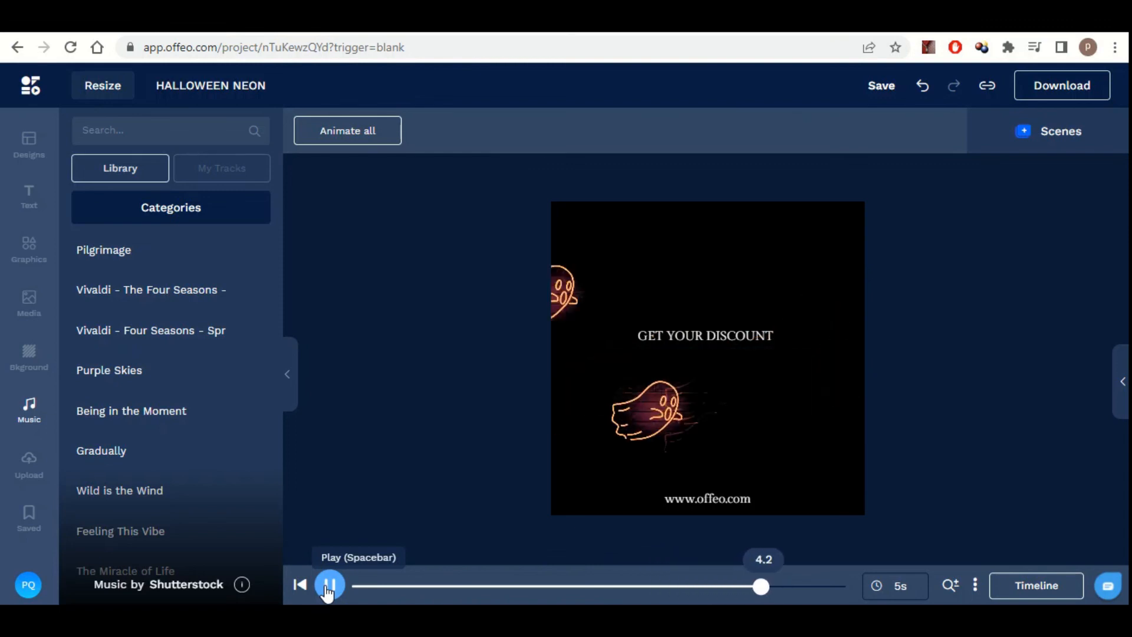
click(329, 586)
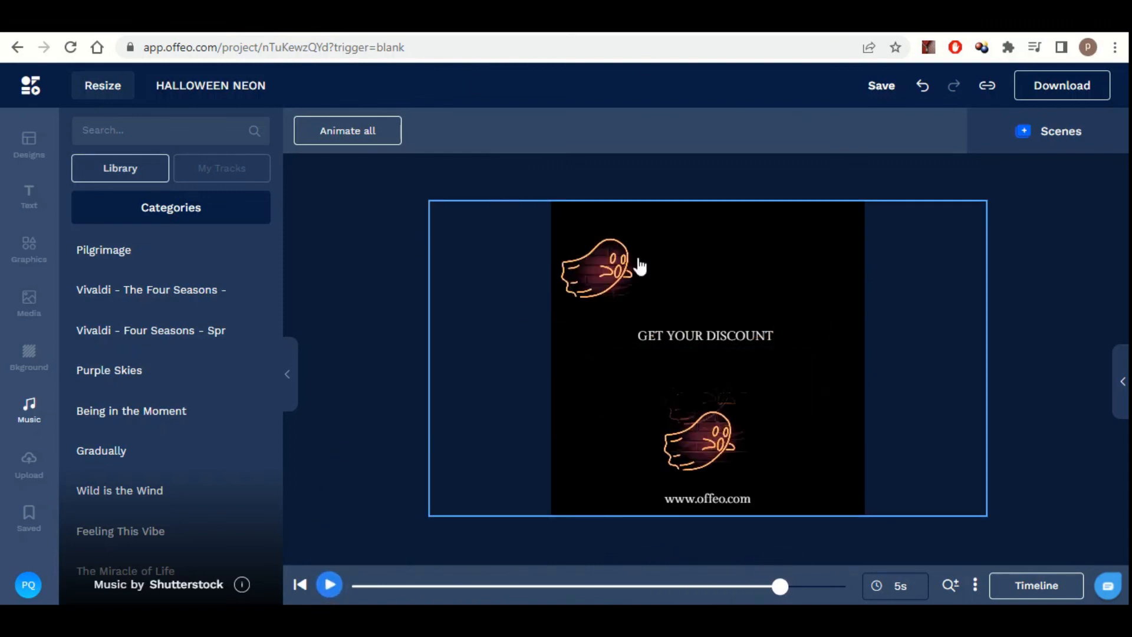